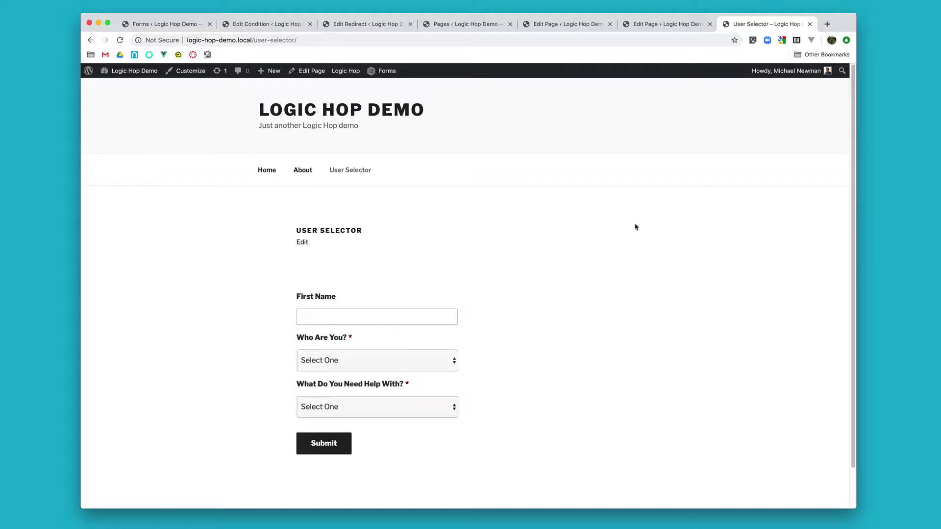
# - Submit the User Selector form as Marketer needing help with Leads, and highlight the resulting page's address
pyautogui.click(429, 365)
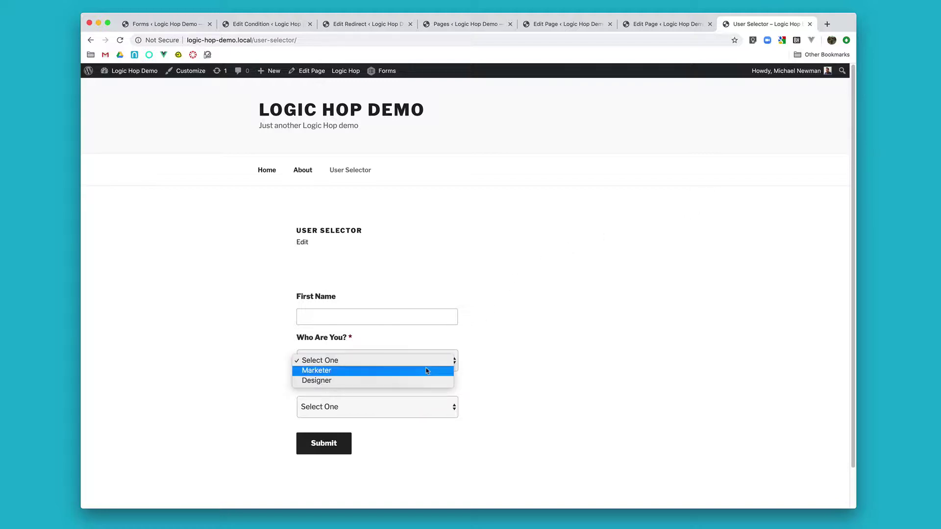
pyautogui.click(428, 370)
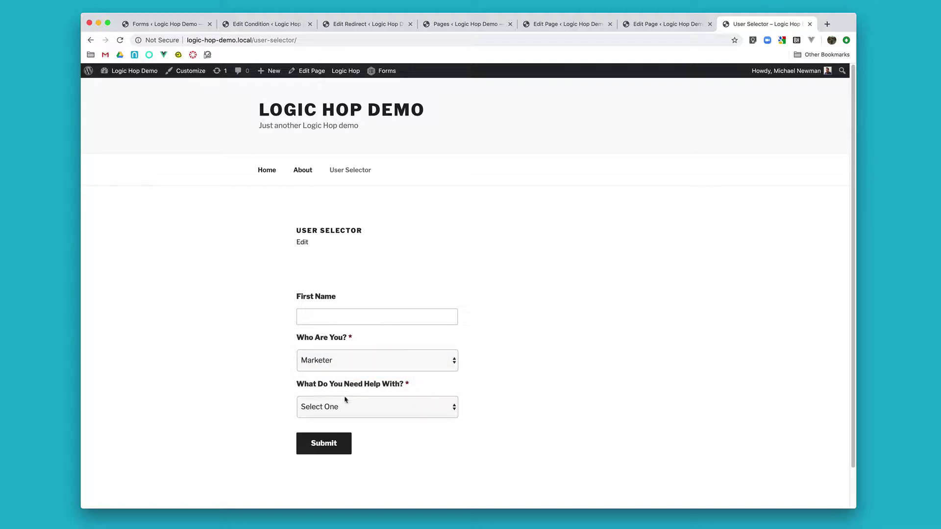
pyautogui.click(372, 408)
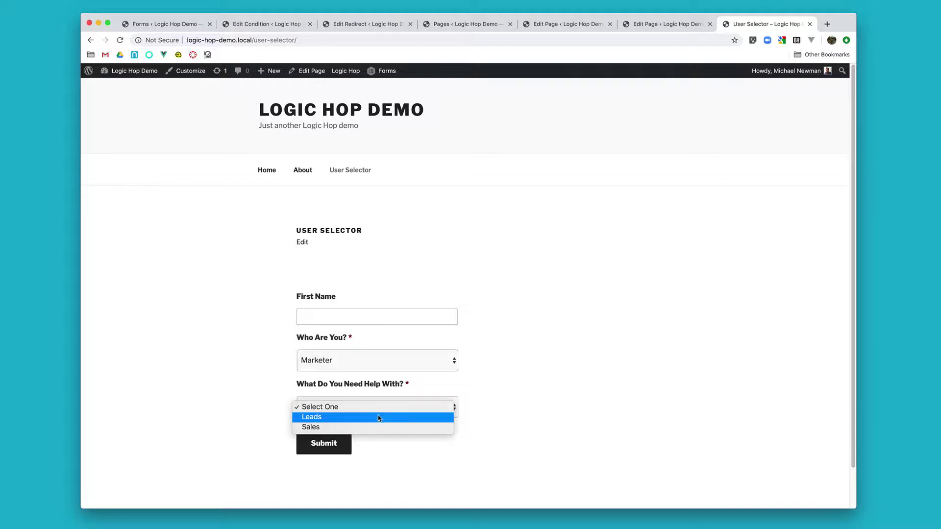
pyautogui.click(377, 417)
pyautogui.click(337, 444)
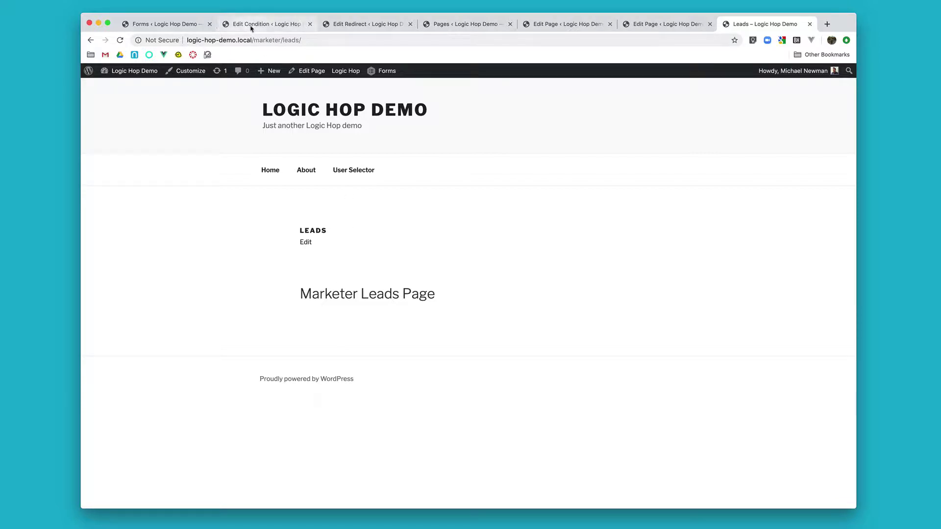
pyautogui.click(267, 40)
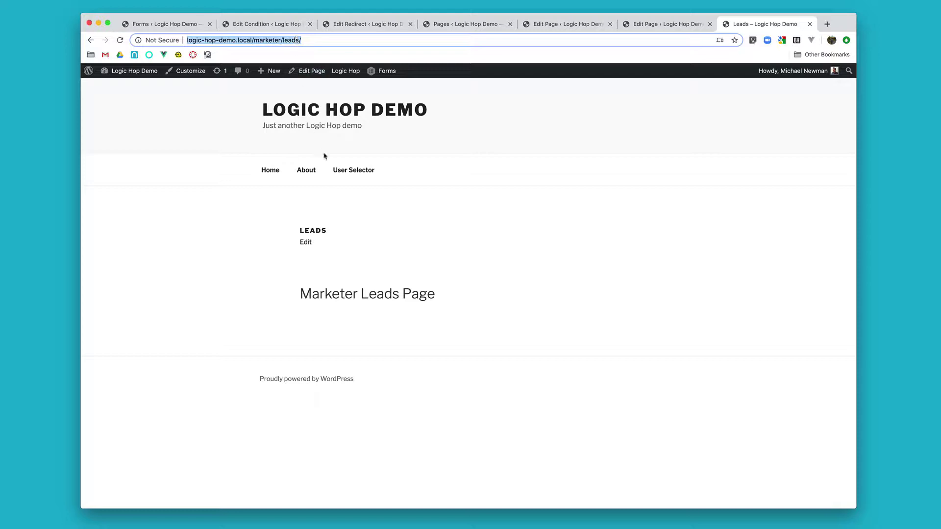
# - Submit the User Selector form again as Designer needing help with Leads, and return to the form page
pyautogui.click(358, 175)
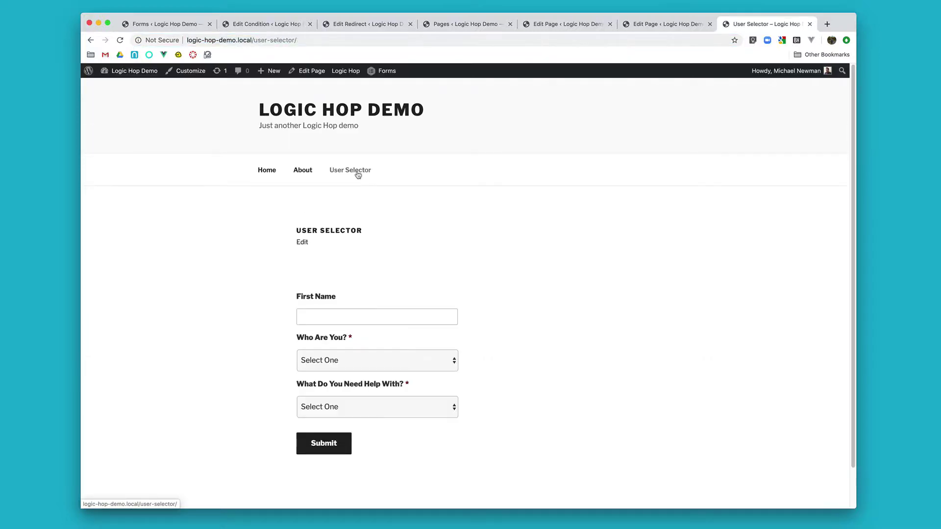
pyautogui.click(394, 363)
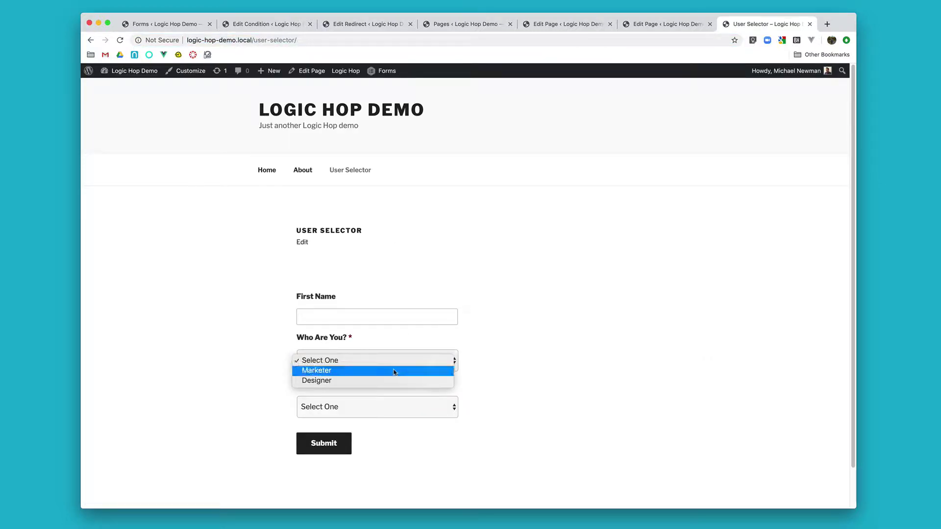
pyautogui.click(394, 381)
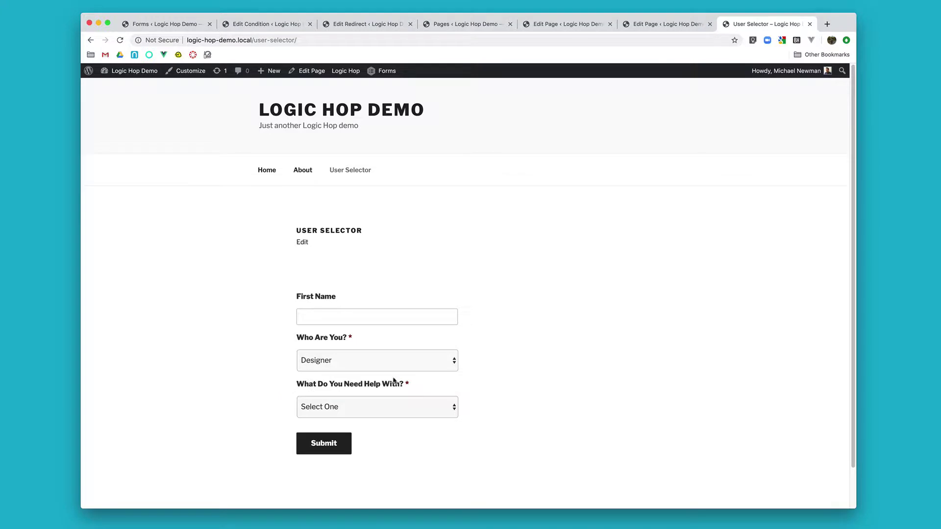
pyautogui.click(389, 409)
pyautogui.click(390, 417)
pyautogui.click(327, 448)
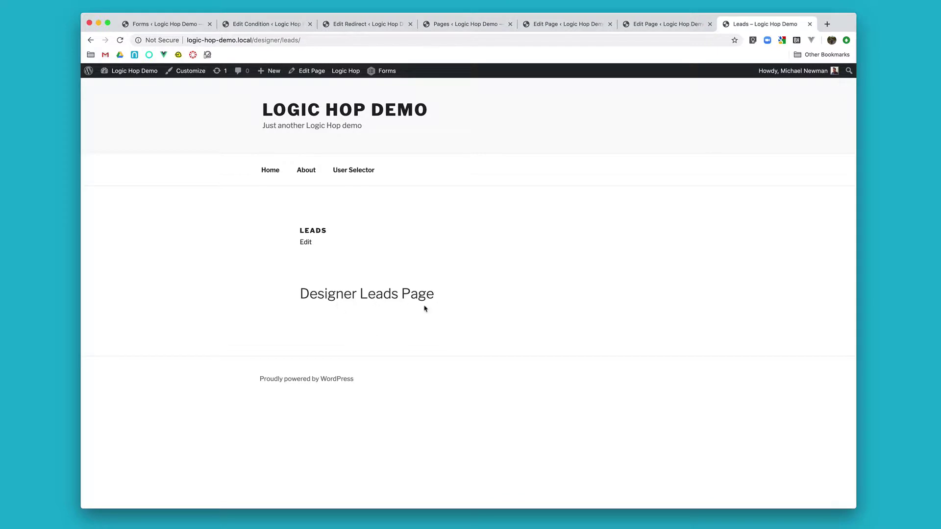
pyautogui.click(348, 175)
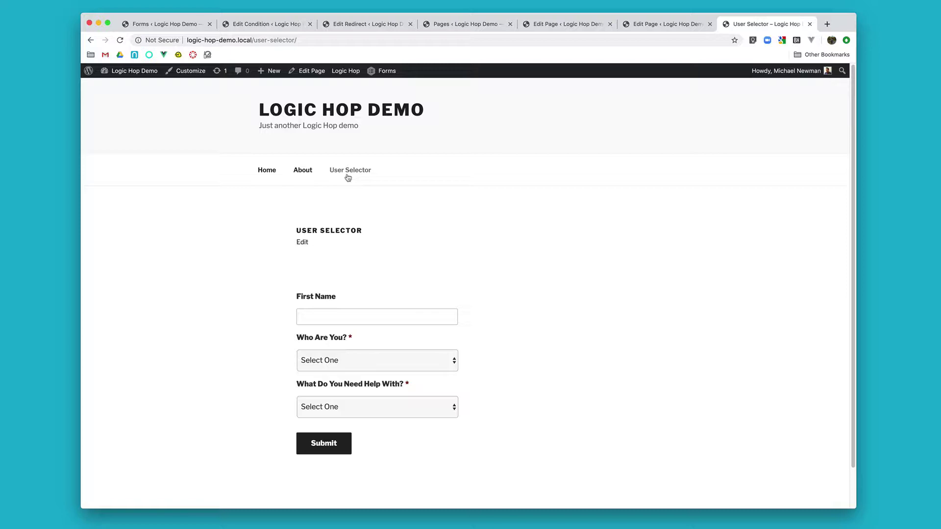
# - Review the site's page list, the User Selector page's form shortcode and the content of the Redirect page
pyautogui.click(459, 28)
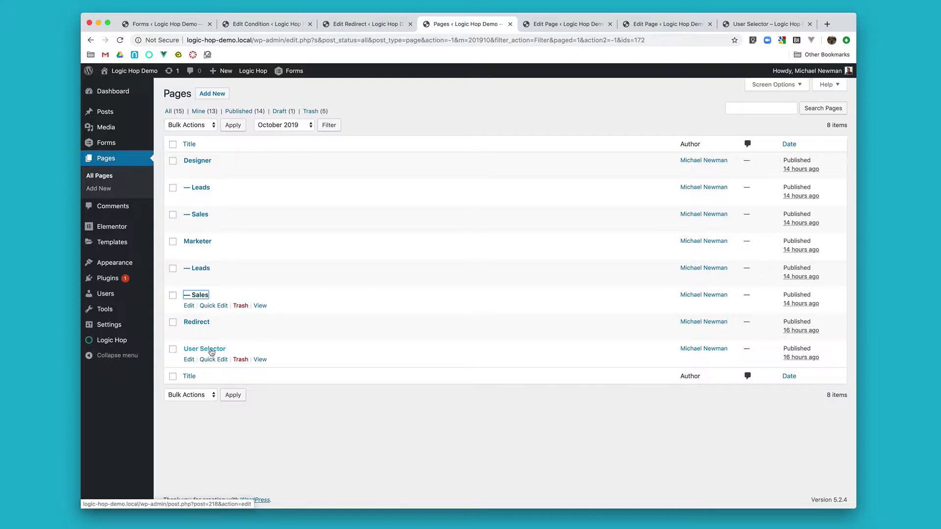
pyautogui.click(554, 27)
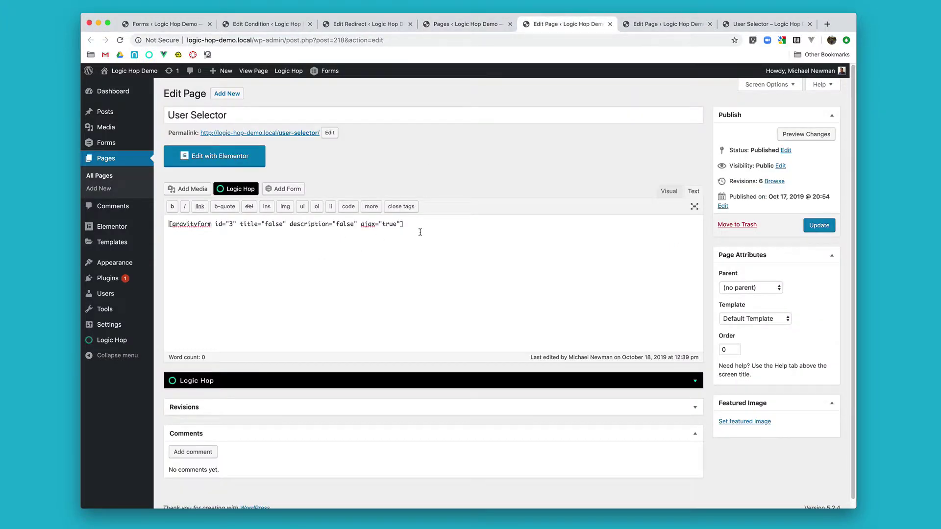
pyautogui.click(470, 29)
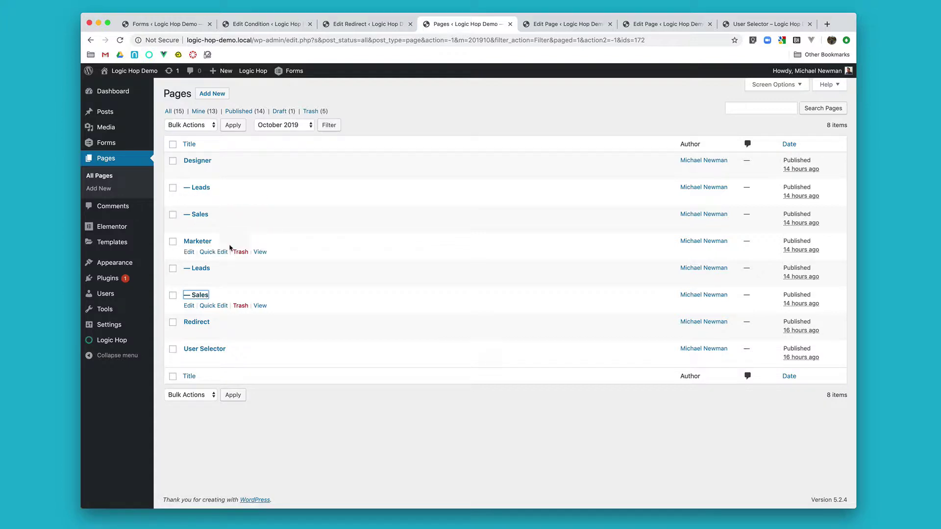
pyautogui.click(204, 325)
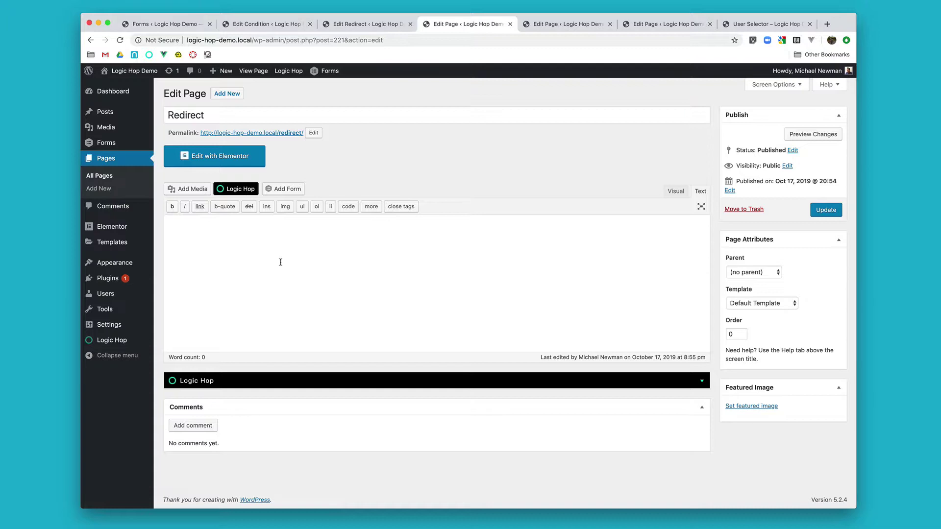
# - Review the conditional statement of the Redirect Page condition and the source page setting of the Dynamic Redirect
pyautogui.click(253, 26)
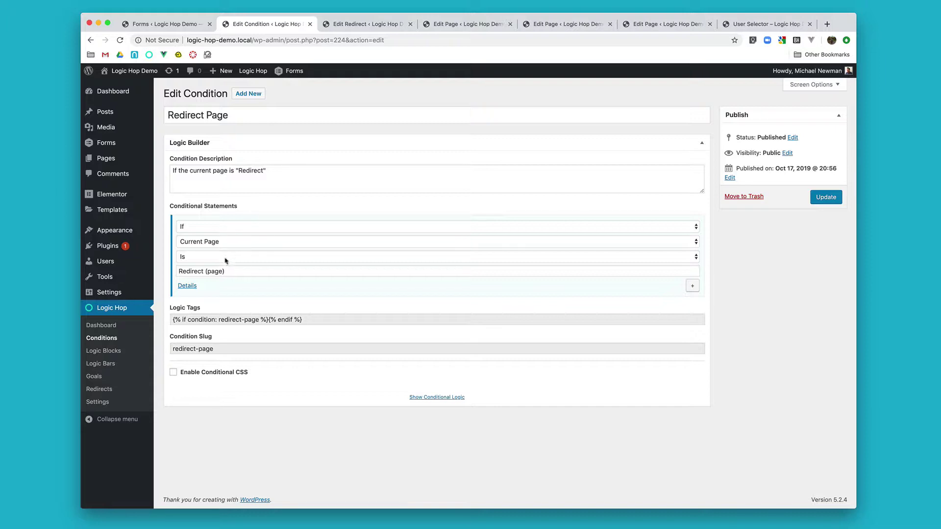
pyautogui.click(239, 273)
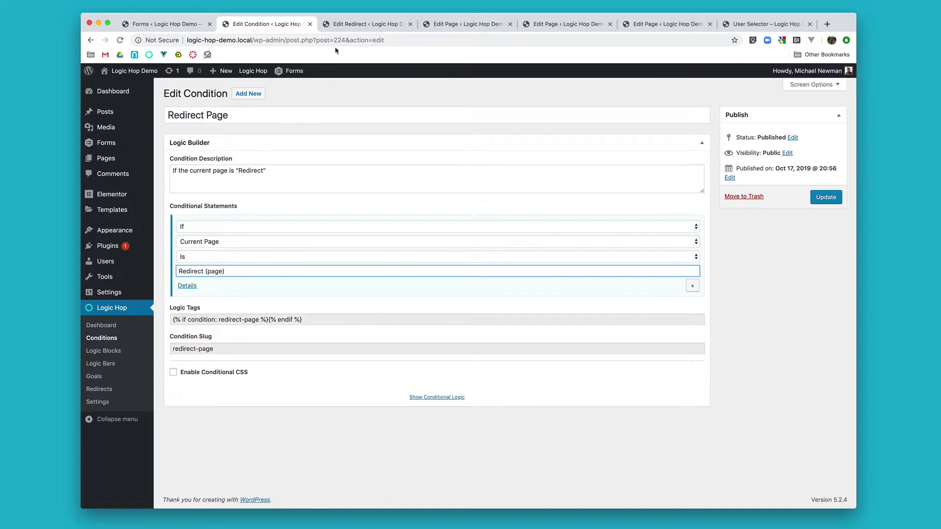
pyautogui.click(344, 29)
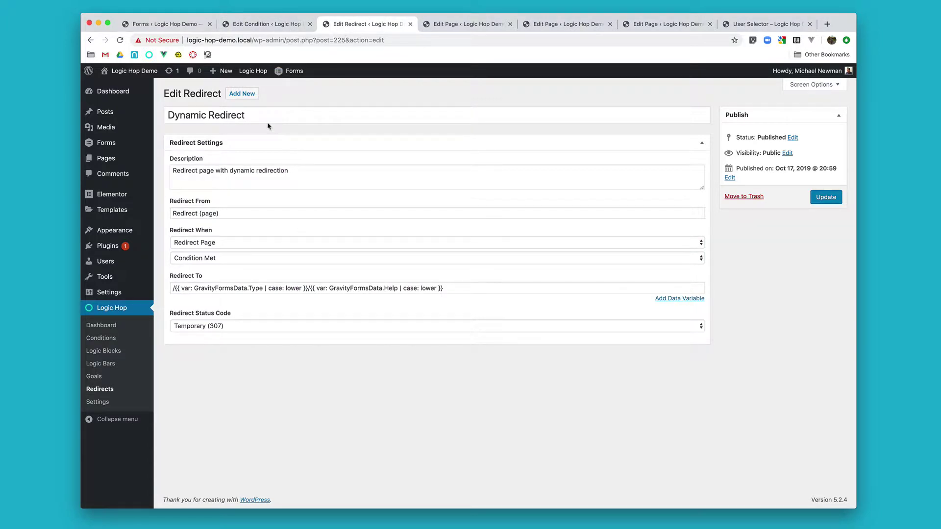
pyautogui.click(222, 216)
# - Inspect the general and advanced settings of the First Name field in the User Type Selector form
pyautogui.click(183, 25)
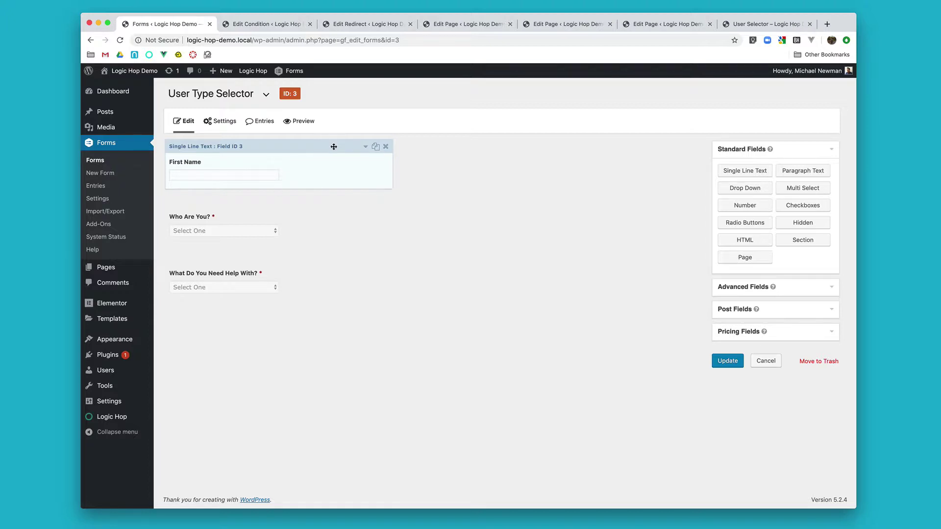
pyautogui.click(335, 146)
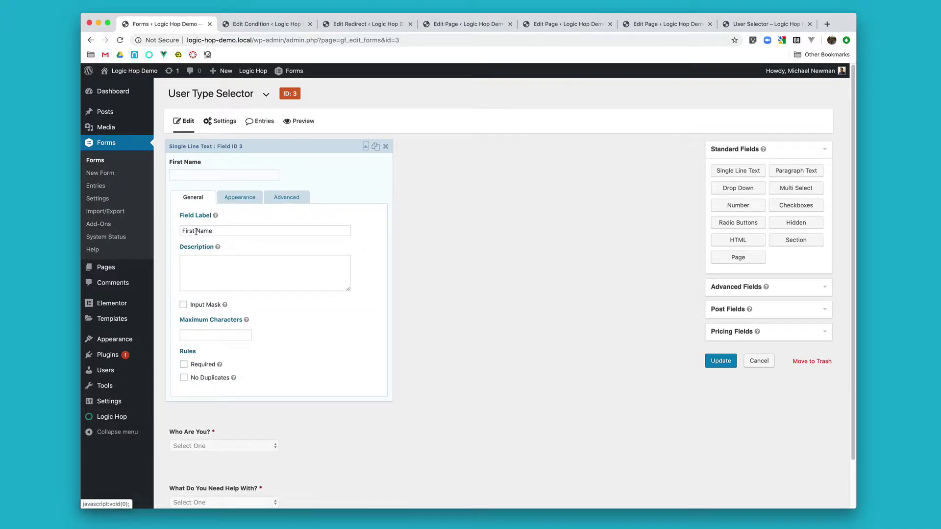
pyautogui.click(290, 201)
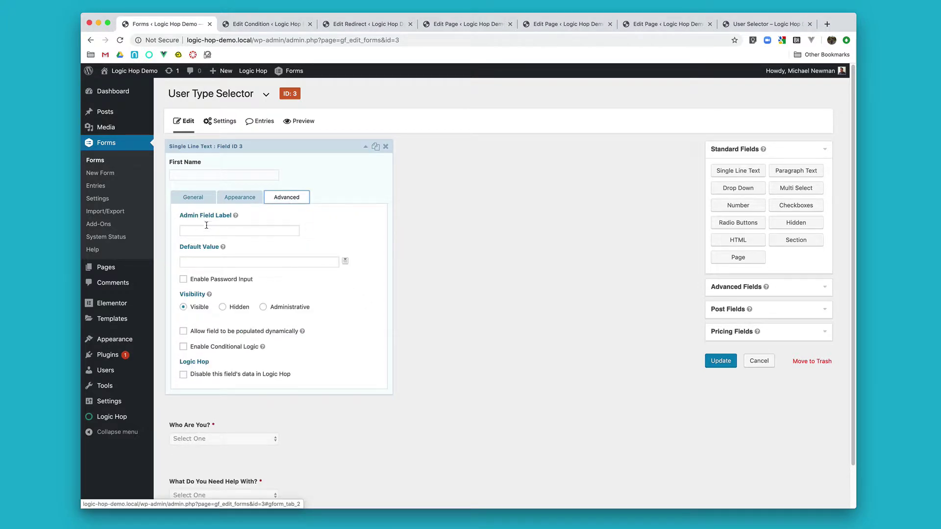
pyautogui.click(365, 149)
# - Inspect the choices and admin field labels of the "Who Are You?" and "What Do You Need Help With?" drop-downs
pyautogui.click(292, 209)
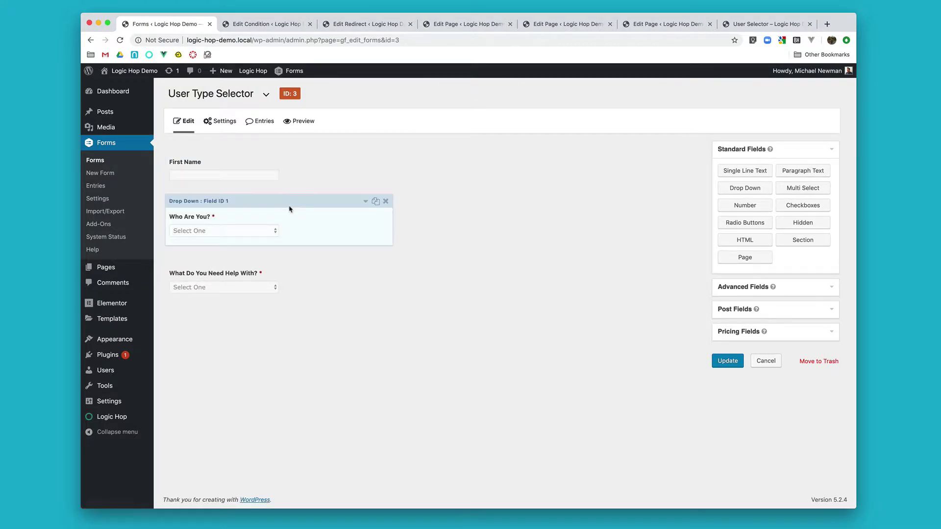
pyautogui.click(365, 201)
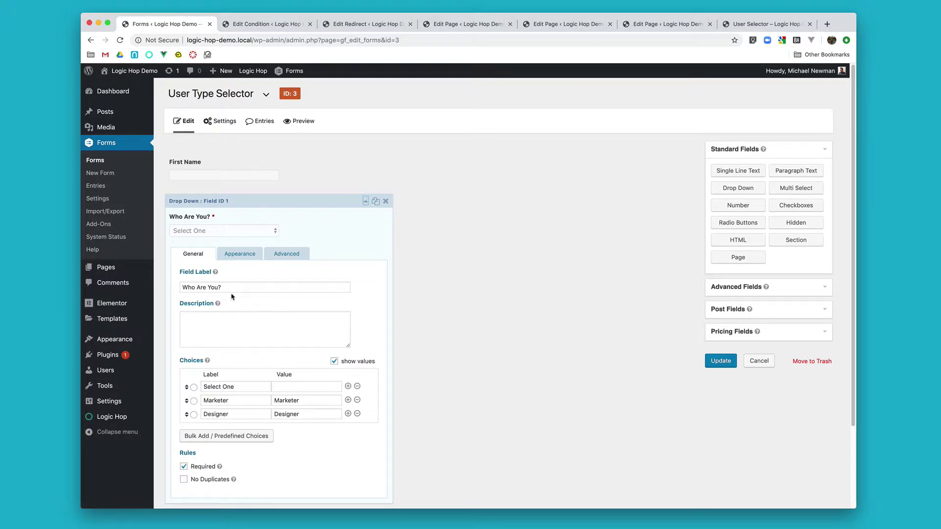
pyautogui.click(284, 255)
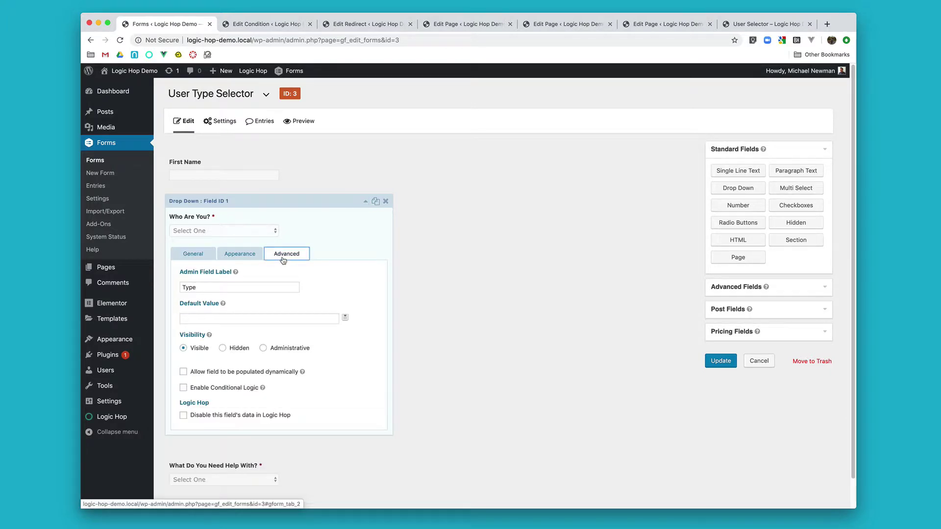
pyautogui.click(210, 286)
pyautogui.click(365, 201)
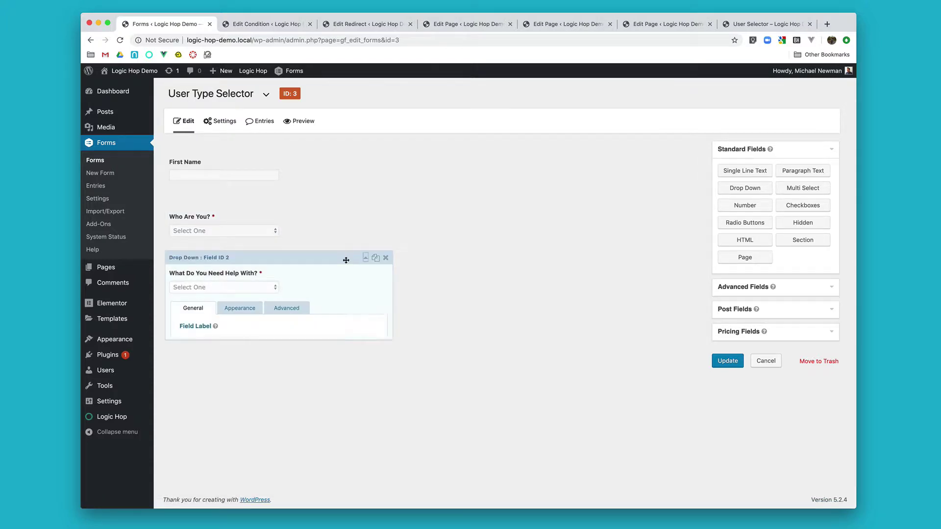
pyautogui.click(365, 257)
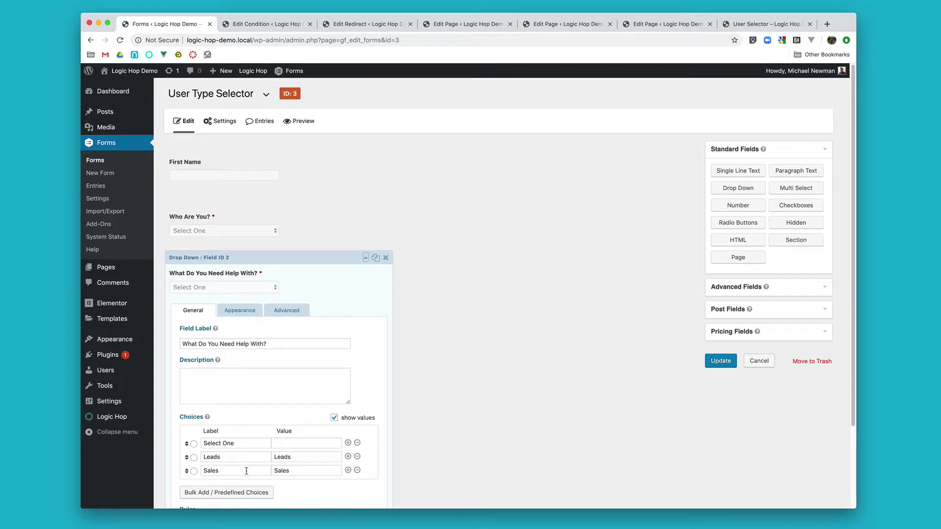
pyautogui.click(300, 312)
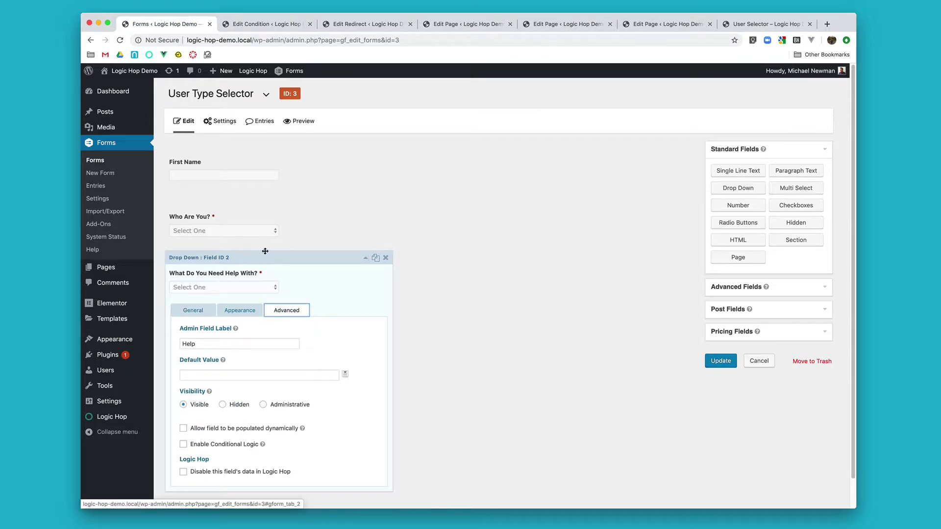
# - Return to the Dynamic Redirect and highlight the GravityFormsData.Type variable in its Redirect To path
pyautogui.click(362, 28)
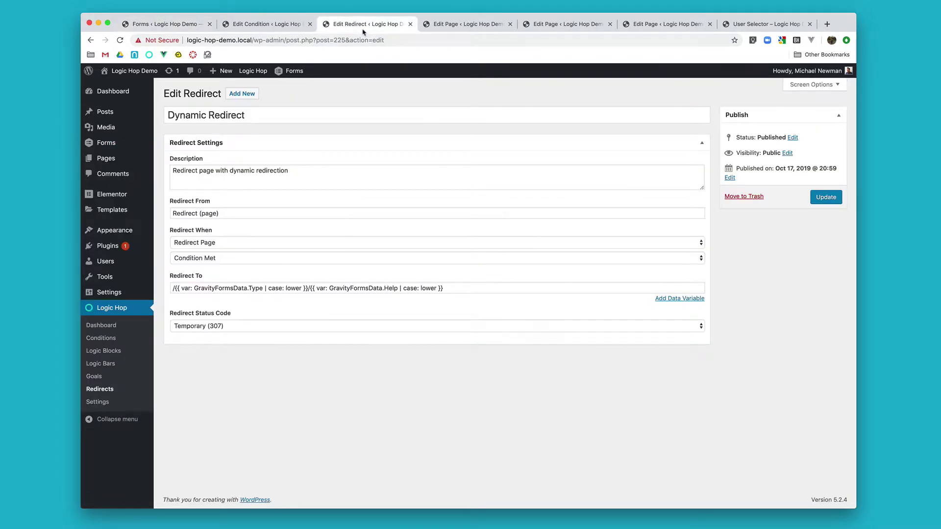
pyautogui.click(171, 288)
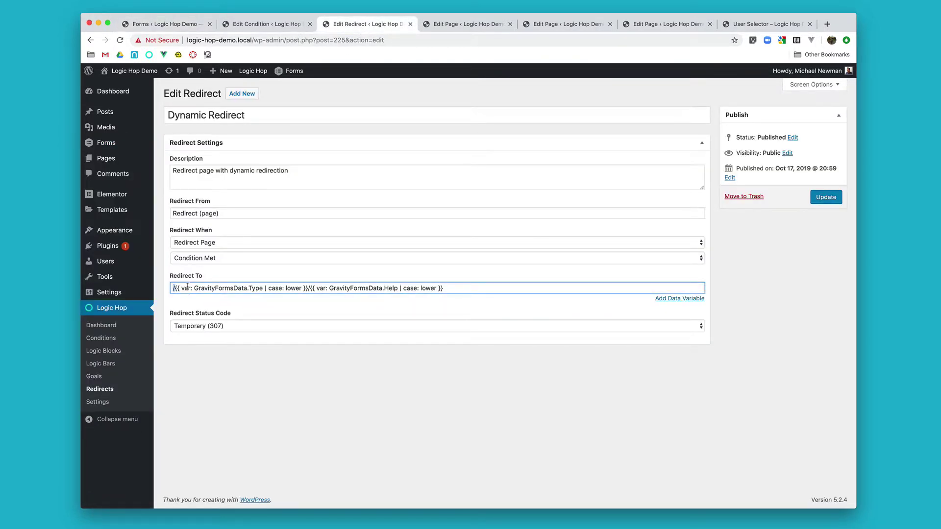
pyautogui.moveTo(175, 288); pyautogui.dragTo(307, 288)
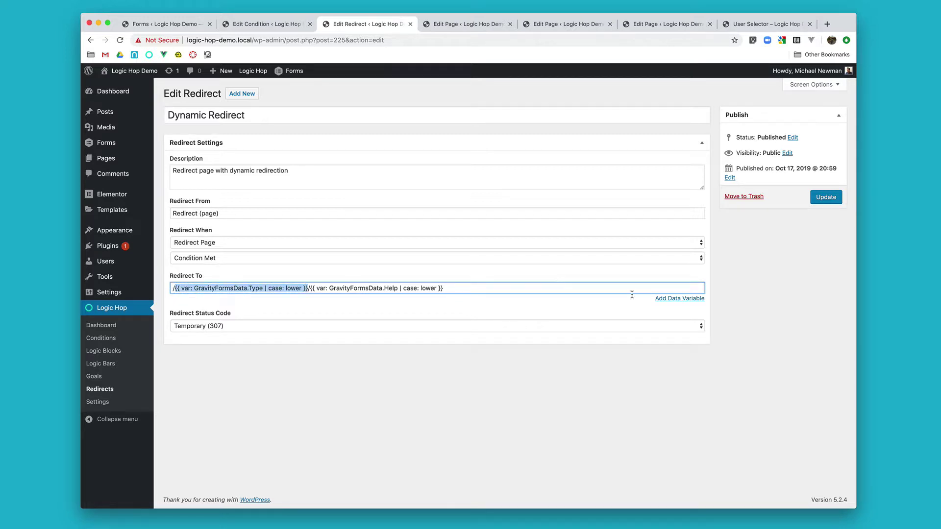
# - Start adding a data variable to the redirect destination and choose GravityFormsData.#field# as the variable
pyautogui.click(679, 299)
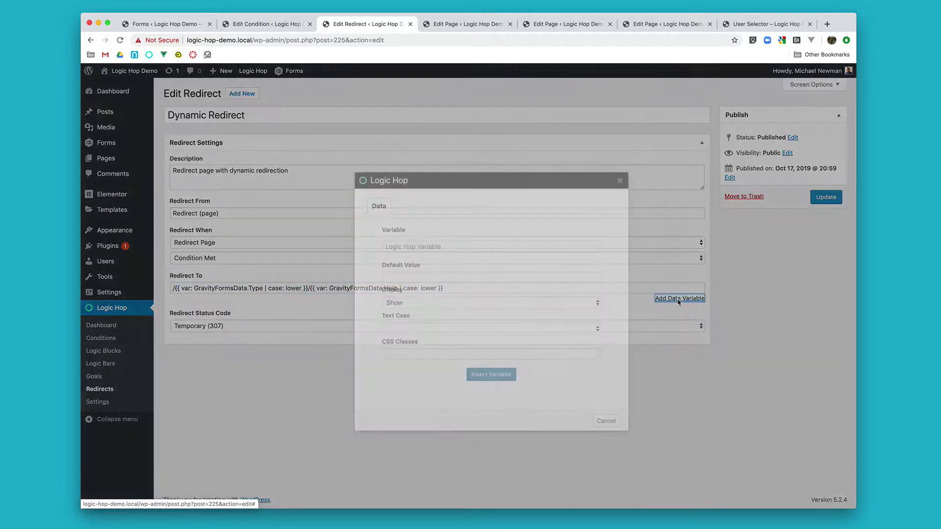
pyautogui.click(594, 248)
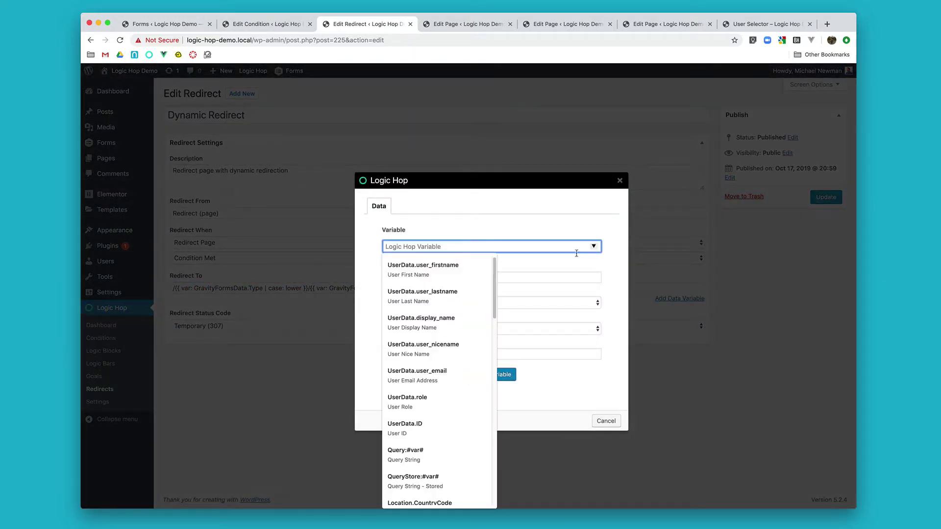
pyautogui.scroll(-5, 459, 360)
pyautogui.scroll(-5, 459, 360)
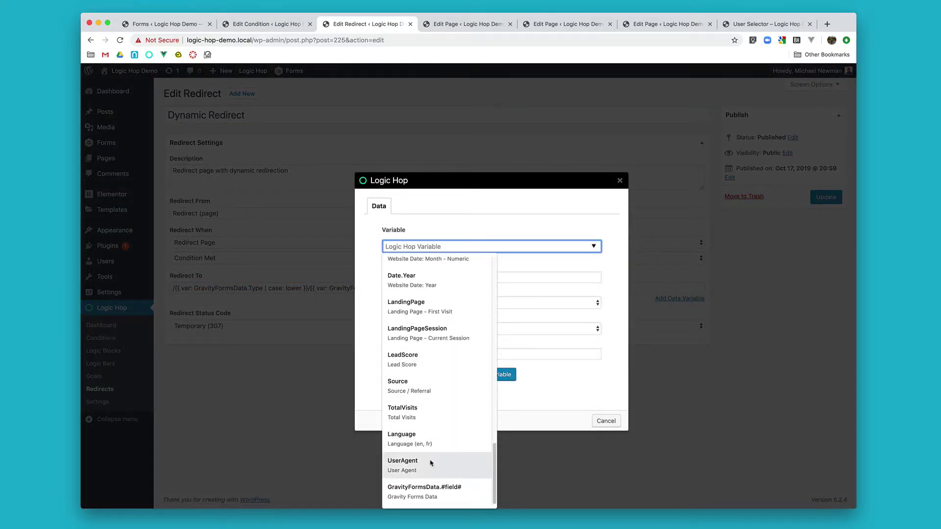
pyautogui.click(431, 489)
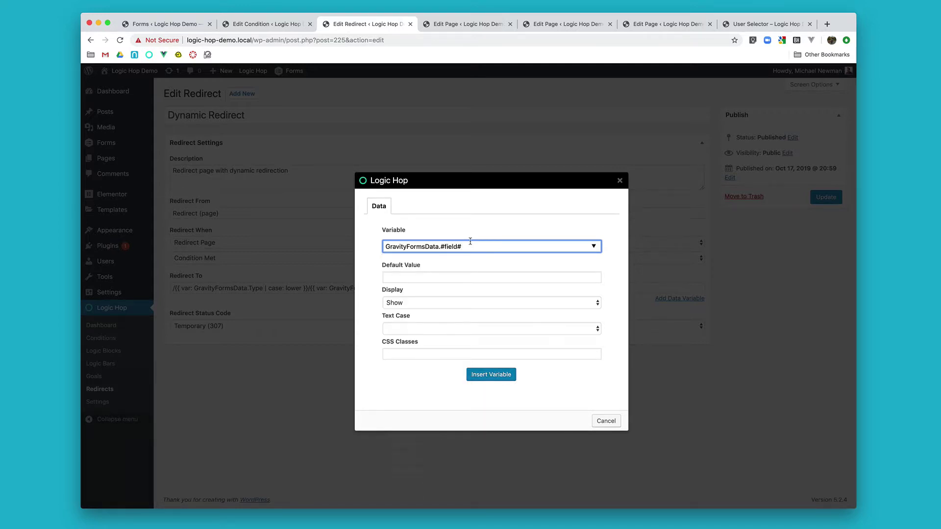
# - Set the new data variable to GravityFormsData.Type with Lowercase text case, and cancel without inserting it
pyautogui.press('BackSpace')
pyautogui.press('BackSpace')
pyautogui.press('BackSpace')
pyautogui.press('BackSpace')
pyautogui.write('Type')
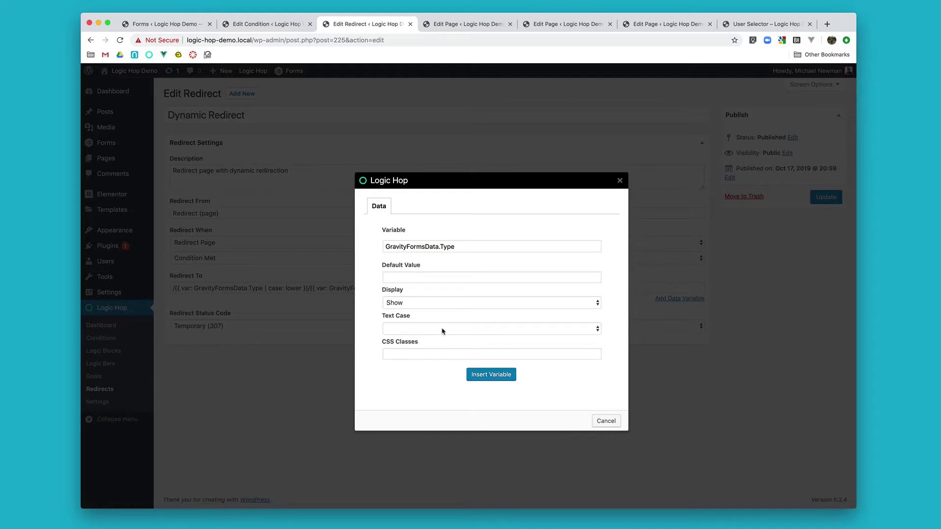
pyautogui.click(442, 330)
pyautogui.click(442, 337)
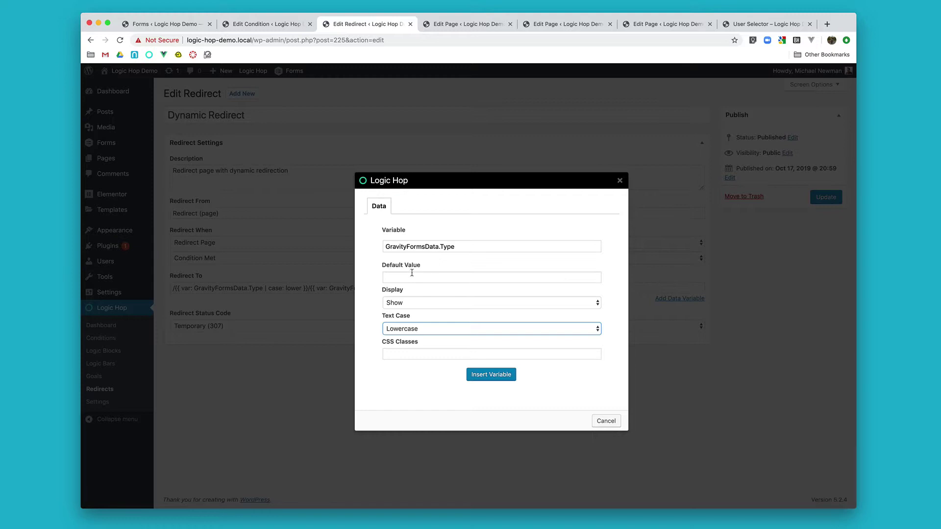
pyautogui.click(599, 424)
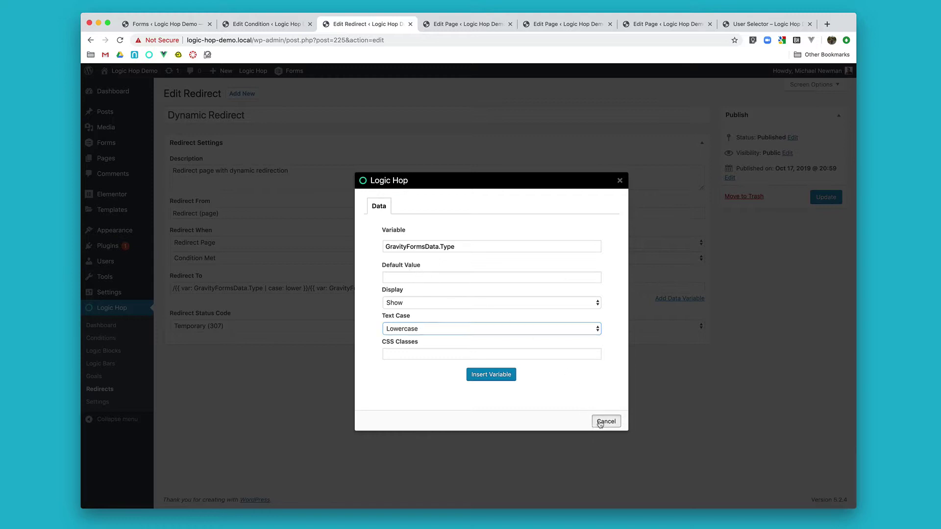
# - Highlight the GravityFormsData.Help variable in the Redirect To path, and start another data variable using GravityFormsData.#field#
pyautogui.moveTo(309, 289); pyautogui.dragTo(420, 298)
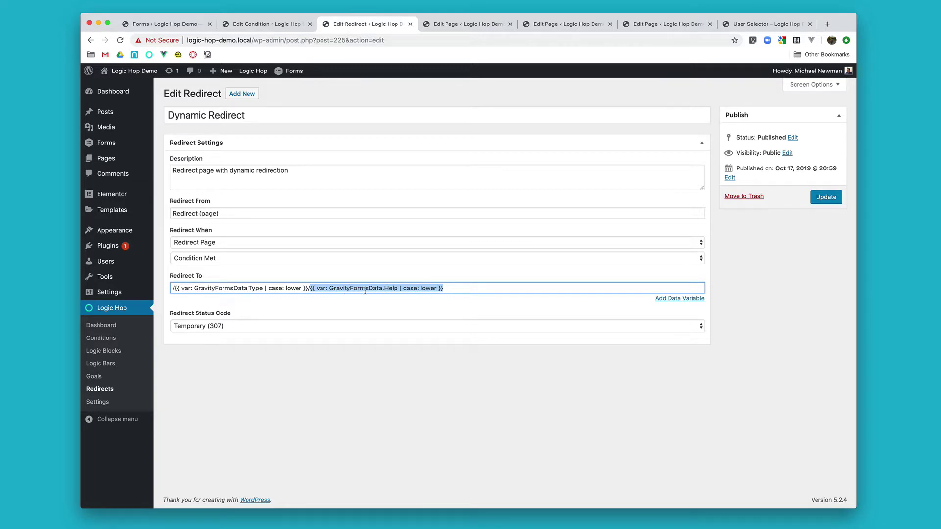
pyautogui.click(671, 300)
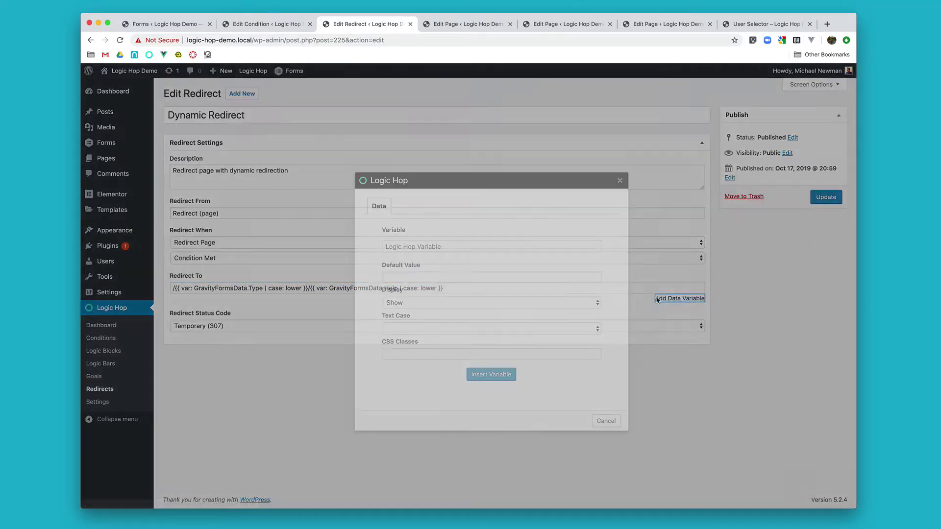
pyautogui.click(581, 247)
pyautogui.scroll(-15, 419, 356)
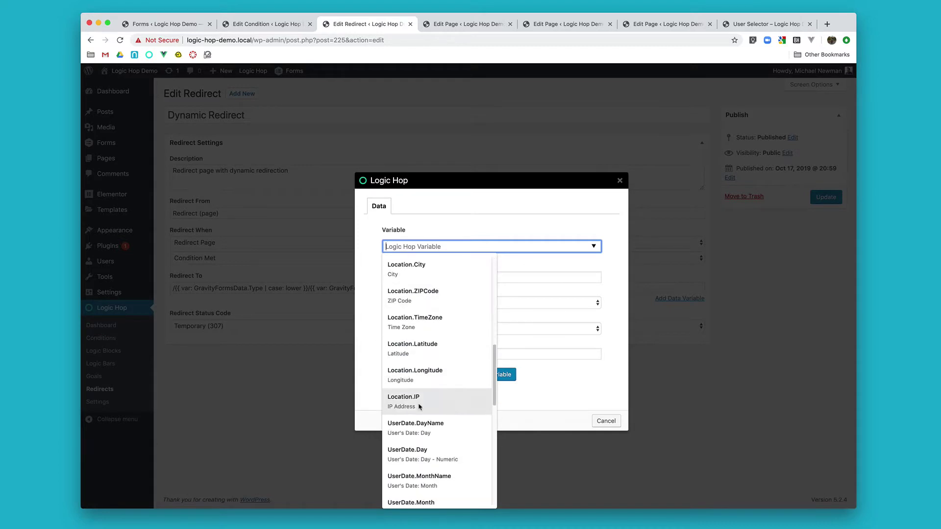
pyautogui.click(420, 489)
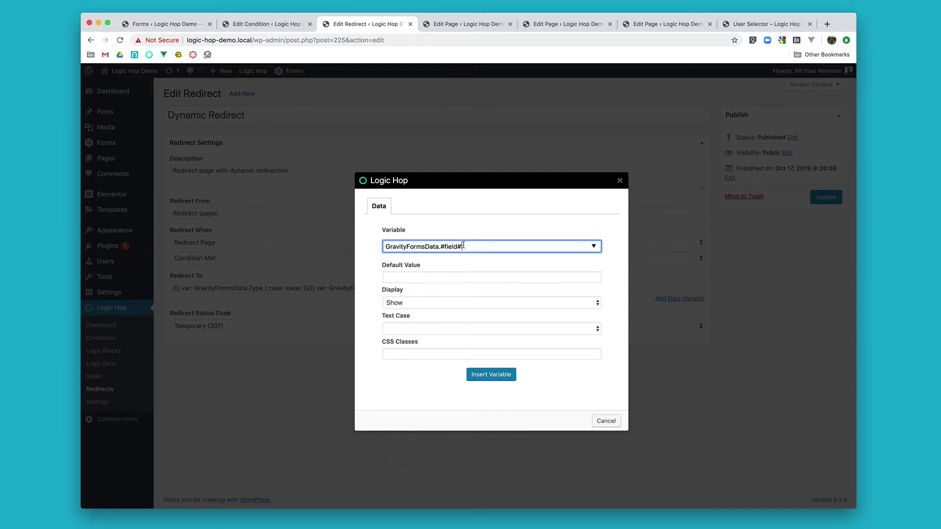
# - Replace the variable's #field# placeholder with Help, choose Lowercase text case, and cancel without inserting it
pyautogui.moveTo(462, 245); pyautogui.dragTo(442, 246)
pyautogui.press('BackSpace')
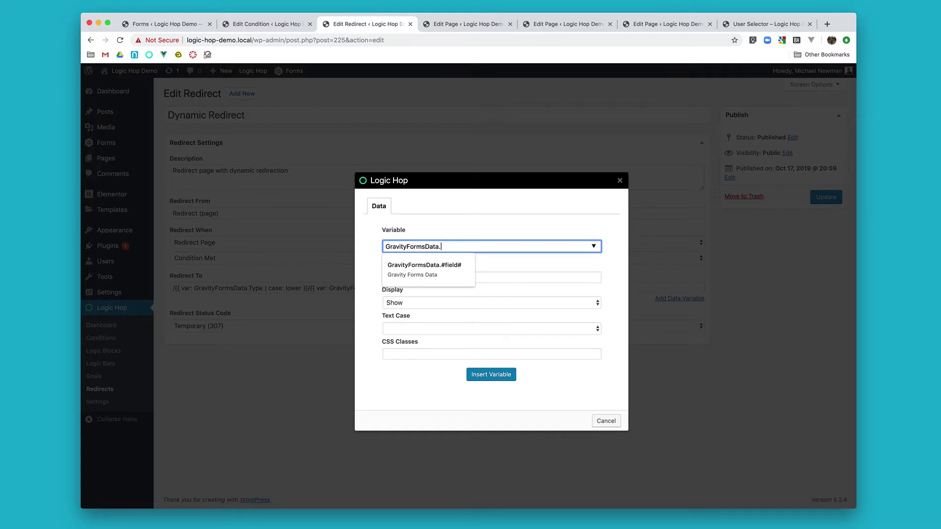
pyautogui.write('Help')
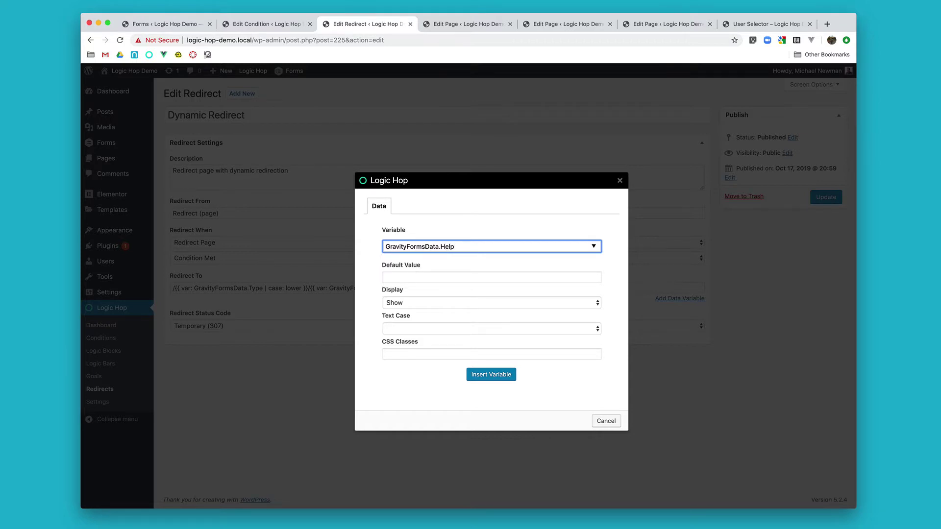
pyautogui.click(436, 328)
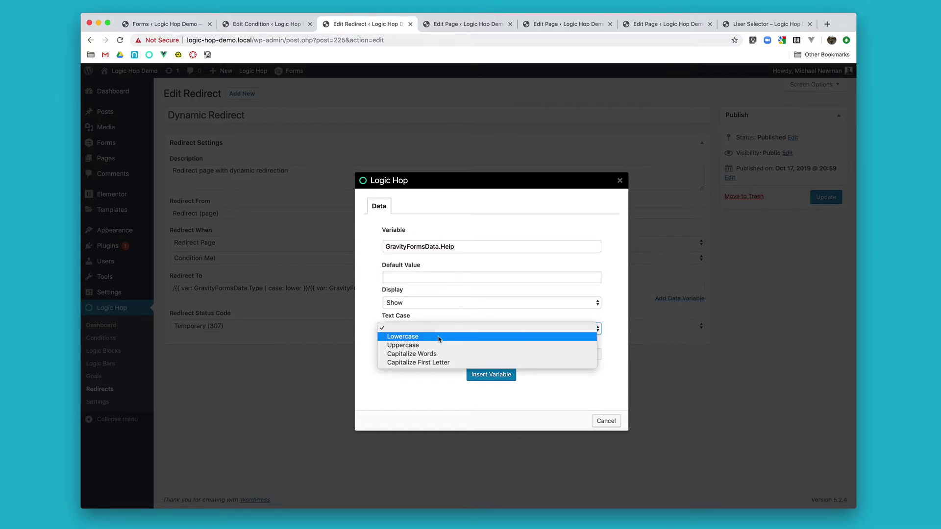
pyautogui.click(439, 338)
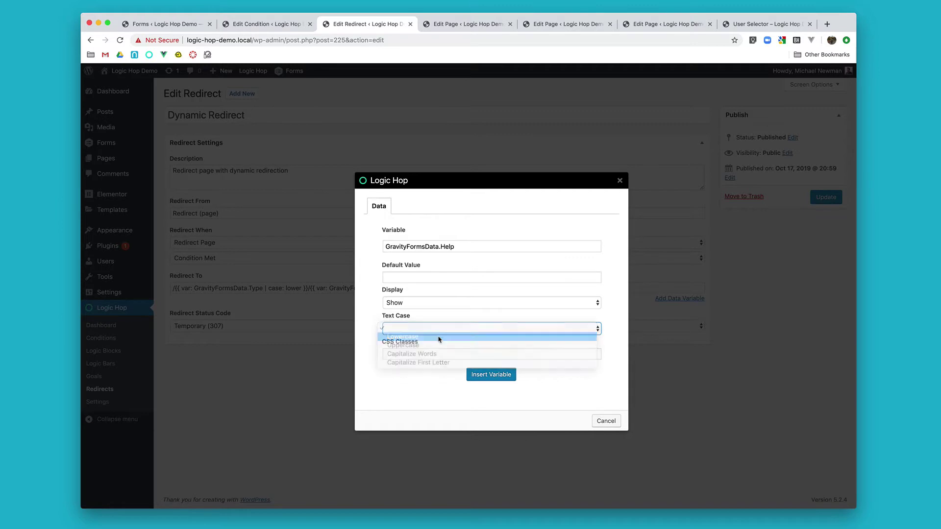
pyautogui.click(605, 420)
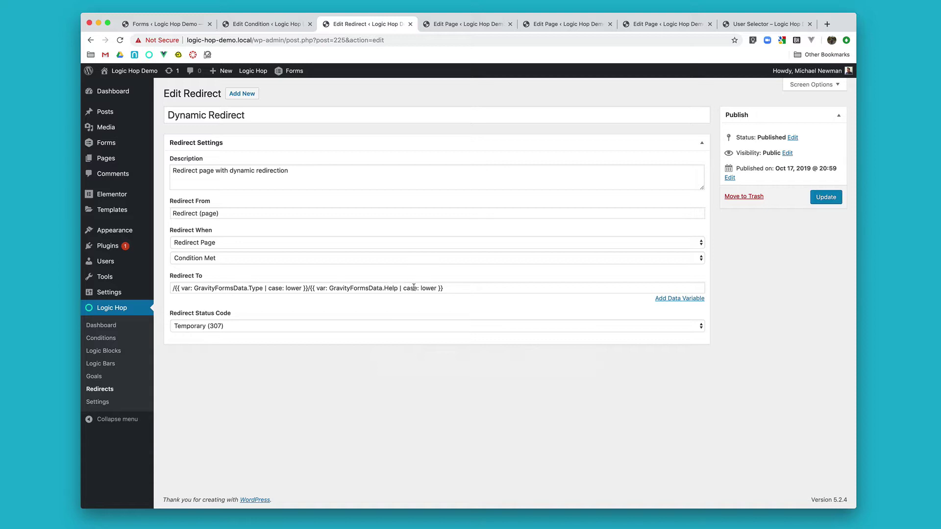
# - Submit the User Selector form with Marketer as the user type and Sales as the help topic
pyautogui.click(765, 24)
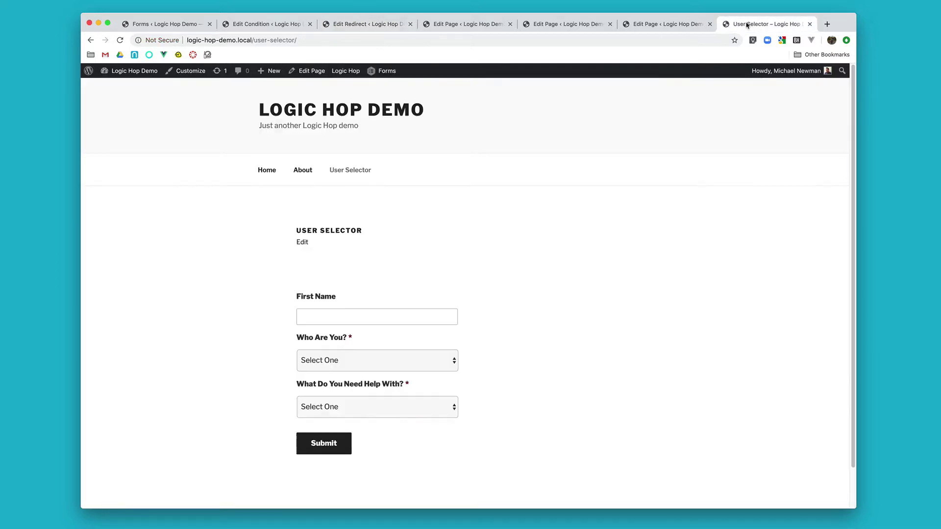
pyautogui.click(376, 358)
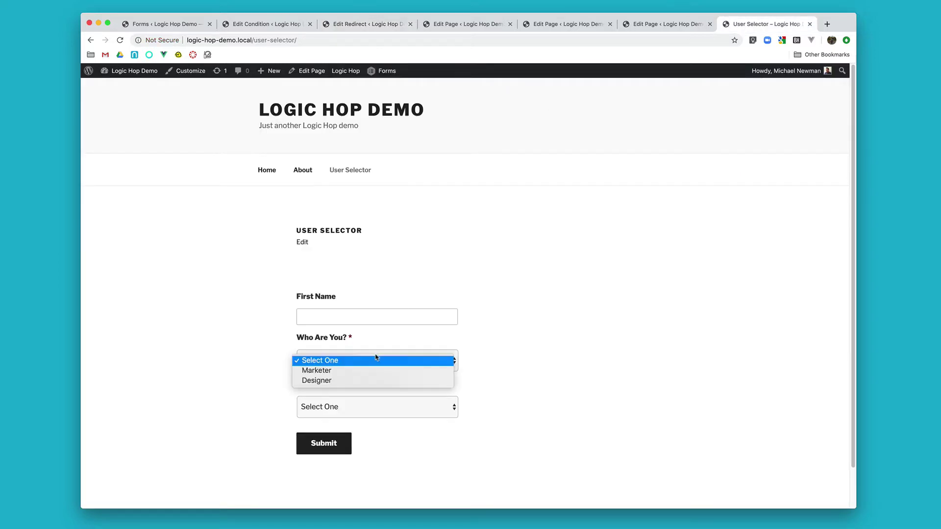
pyautogui.click(376, 371)
pyautogui.click(375, 405)
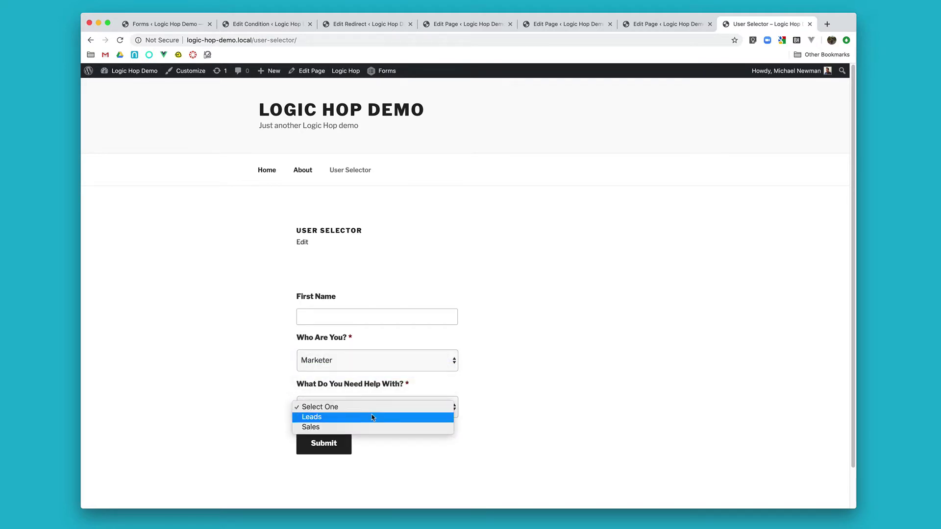
pyautogui.click(375, 427)
pyautogui.click(327, 445)
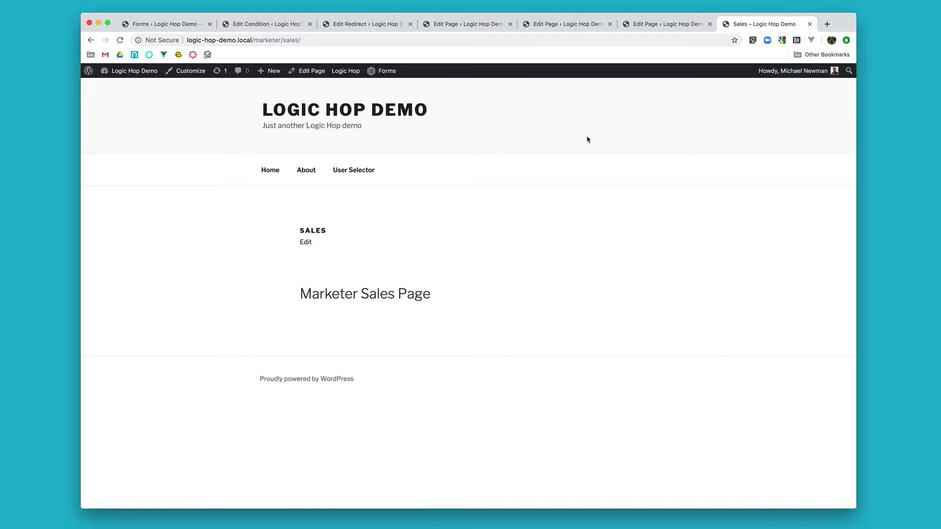
# - Add "Hi" below the heading of the Marketer Sales page, and choose GravityFormsData.#field# as the Logic Hop data variable
pyautogui.click(656, 26)
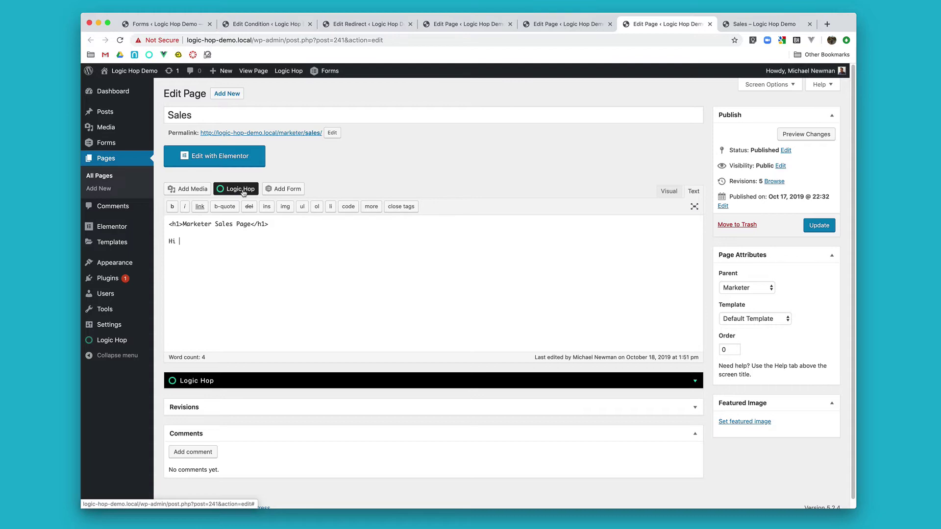
pyautogui.click(242, 190)
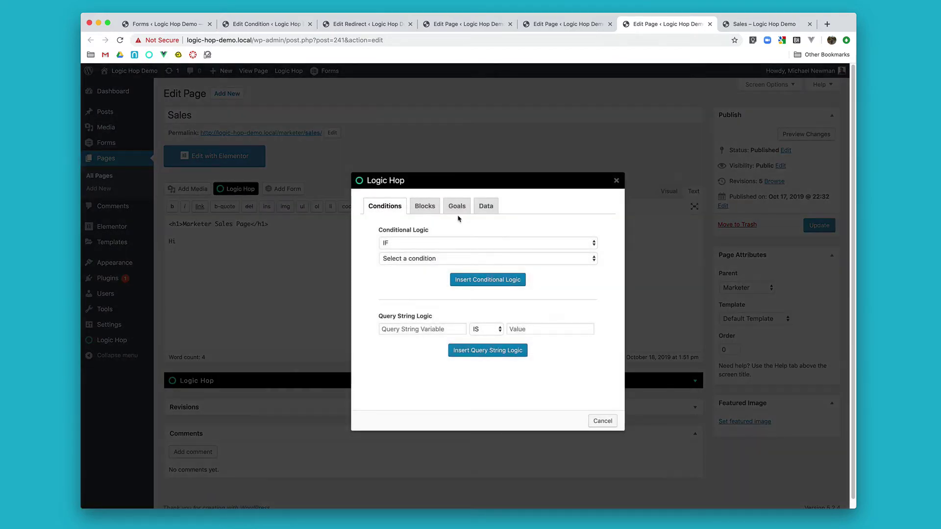
pyautogui.click(478, 208)
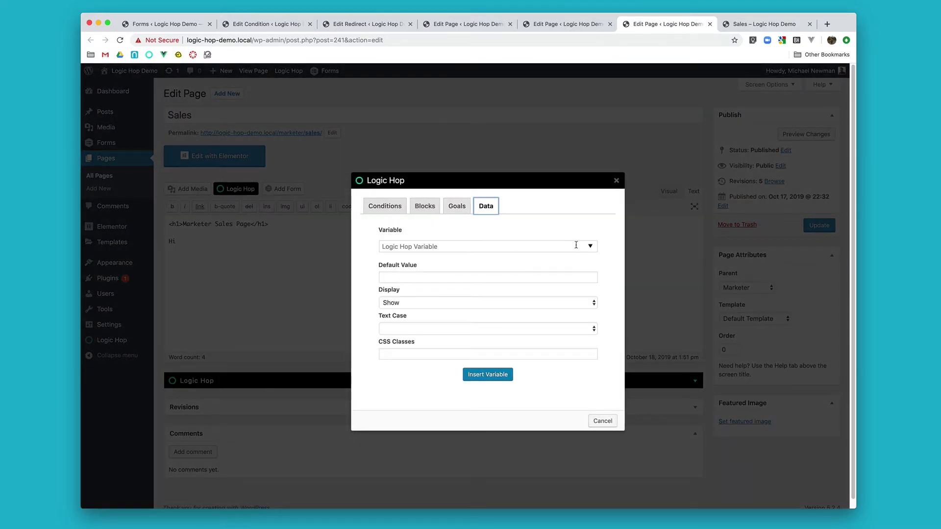
pyautogui.click(590, 247)
pyautogui.scroll(-10, 431, 407)
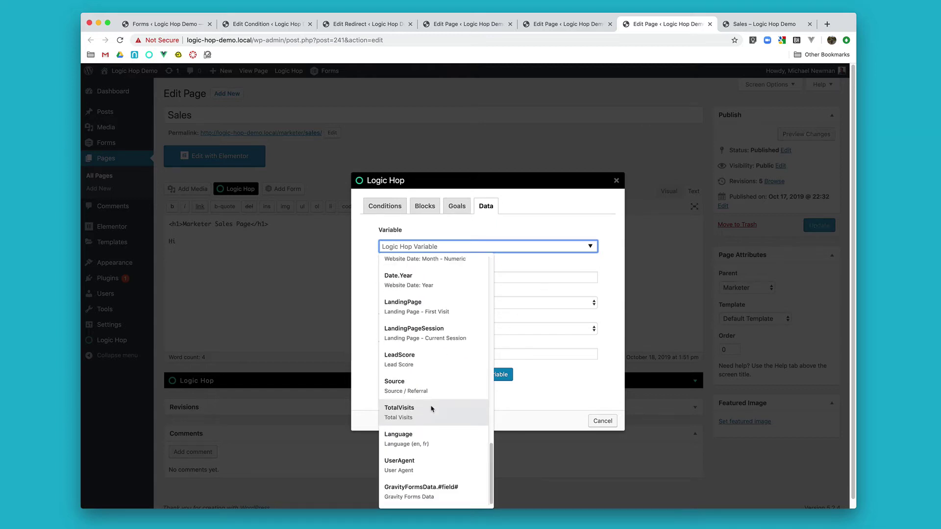
pyautogui.click(430, 490)
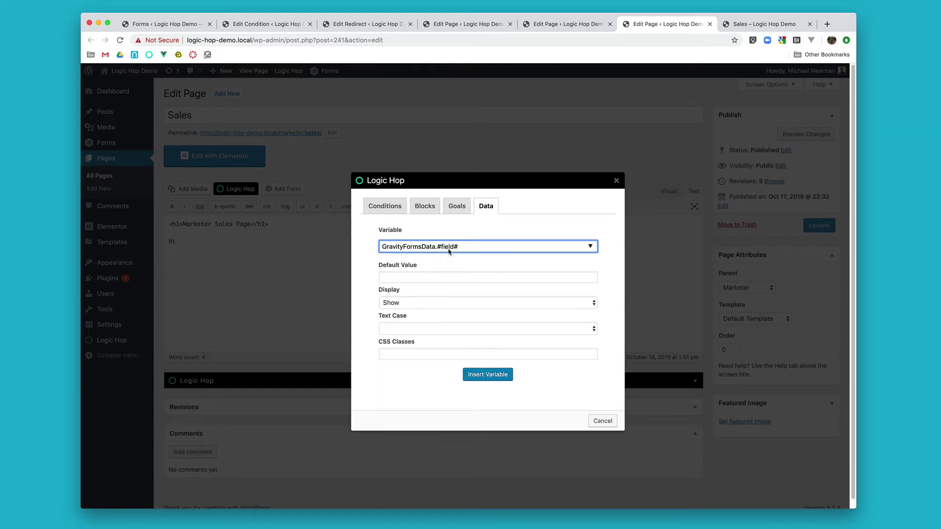
# - Insert the variable as GravityFormsData.First_Name after "Hi", end the greeting with an exclamation mark, and update the page
pyautogui.moveTo(463, 246); pyautogui.dragTo(438, 246)
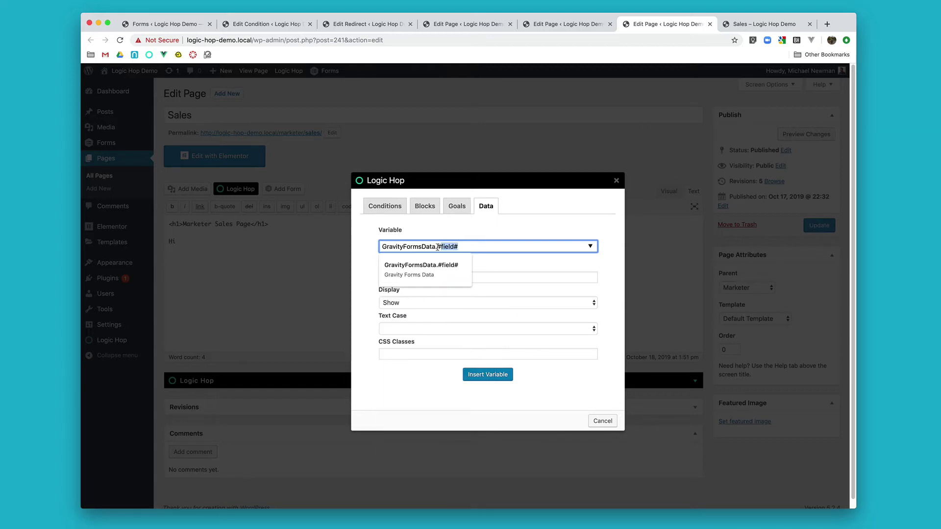
pyautogui.press('BackSpace')
pyautogui.write('First')
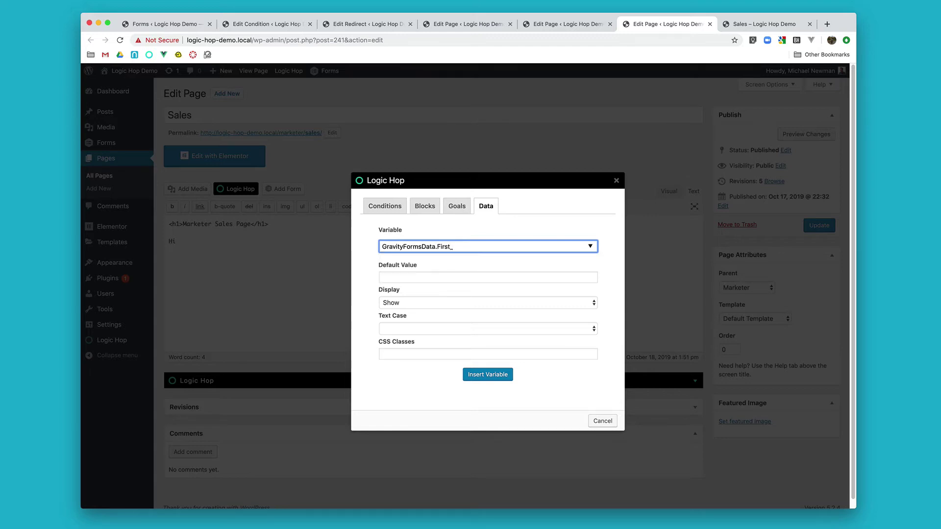
pyautogui.write('_Name')
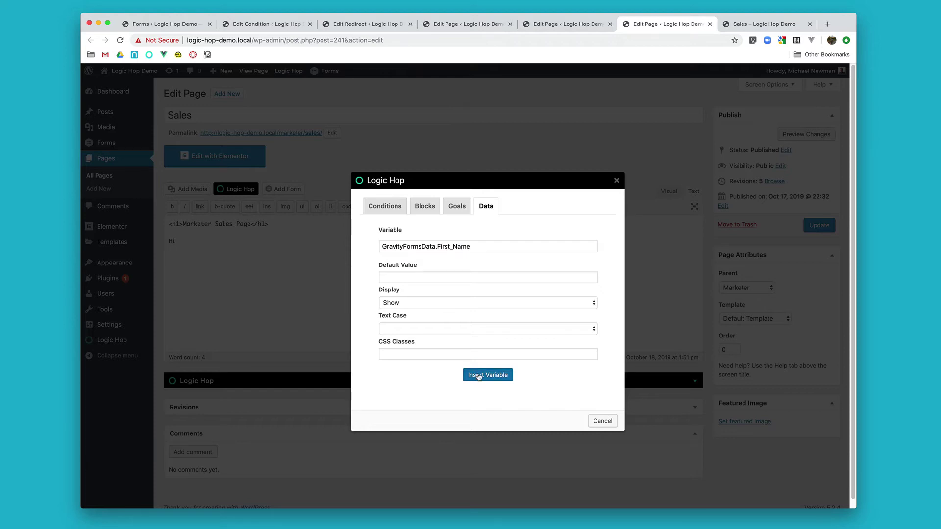
pyautogui.click(479, 375)
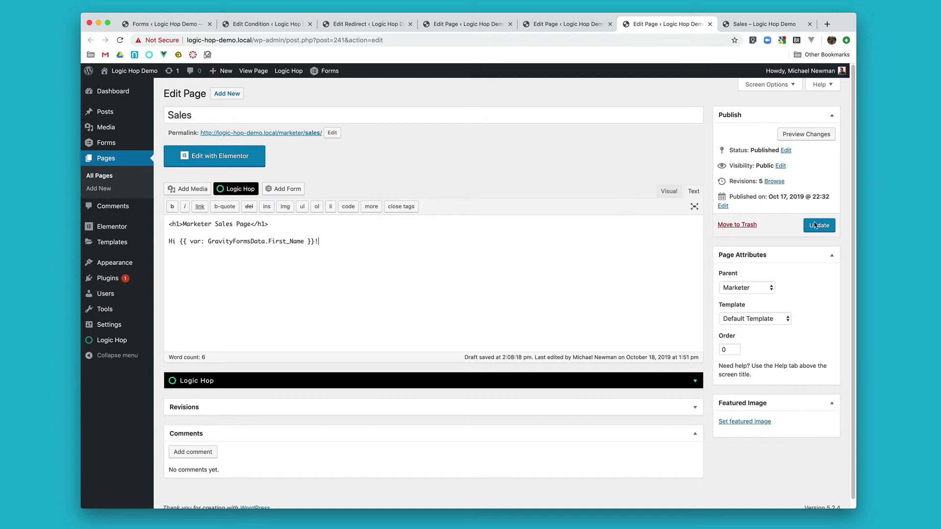
pyautogui.click(819, 226)
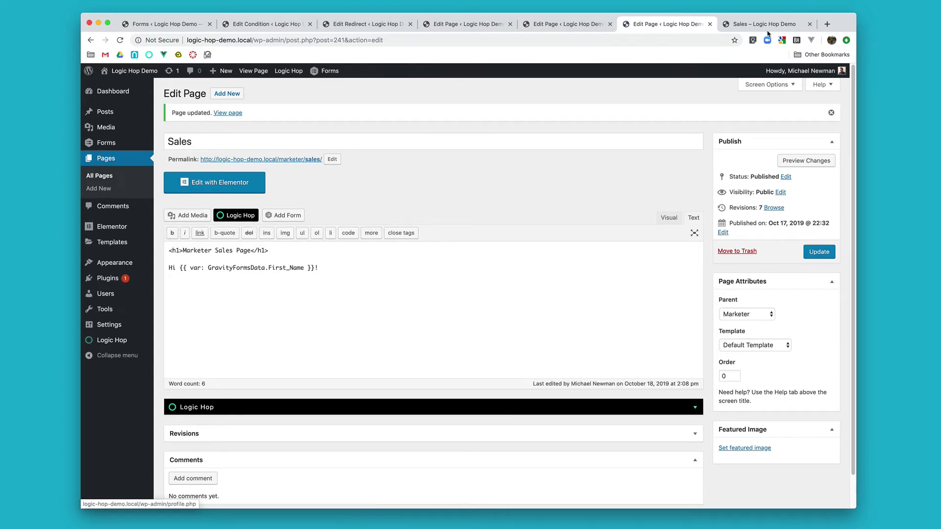
# - Reopen the User Selector form and submit it with the visitor's first name, Marketer as type, and Sales as help topic
pyautogui.click(763, 24)
pyautogui.click(368, 172)
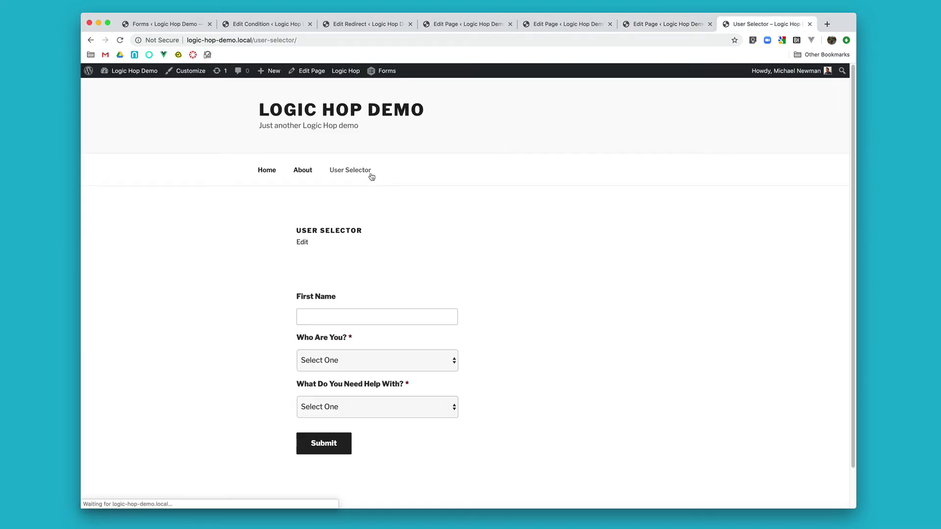
pyautogui.click(328, 310)
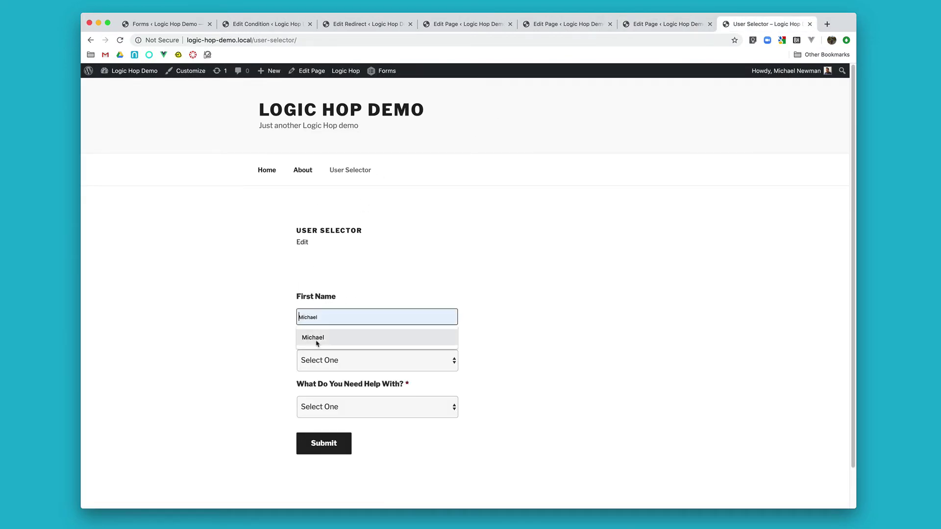
pyautogui.click(319, 333)
pyautogui.click(352, 360)
pyautogui.click(355, 371)
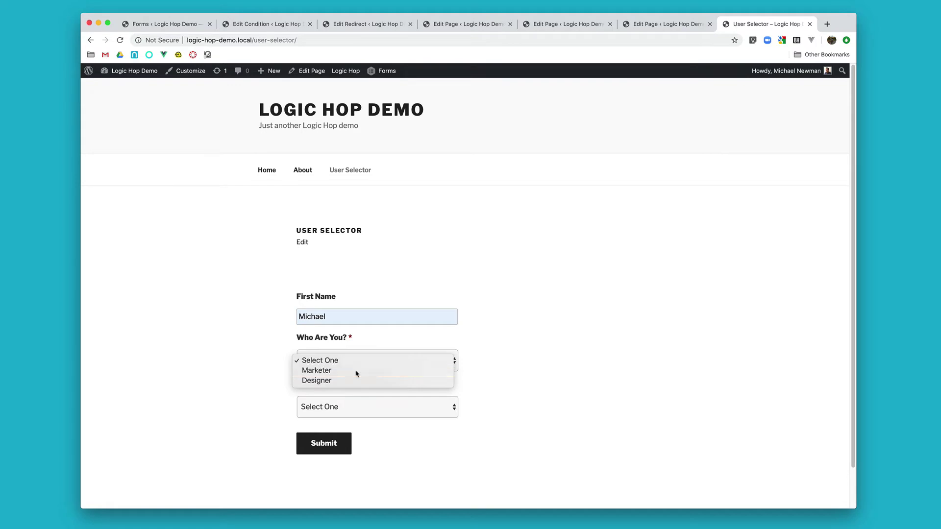
pyautogui.click(360, 416)
pyautogui.click(357, 427)
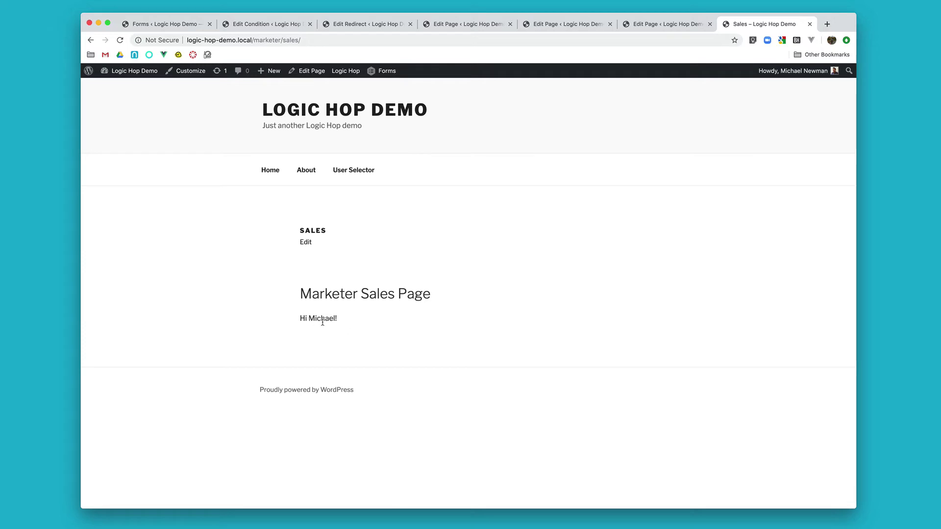
# - Return to the Dynamic Redirect and review the data variables available for its destination path, leaving without inserting one
pyautogui.click(366, 24)
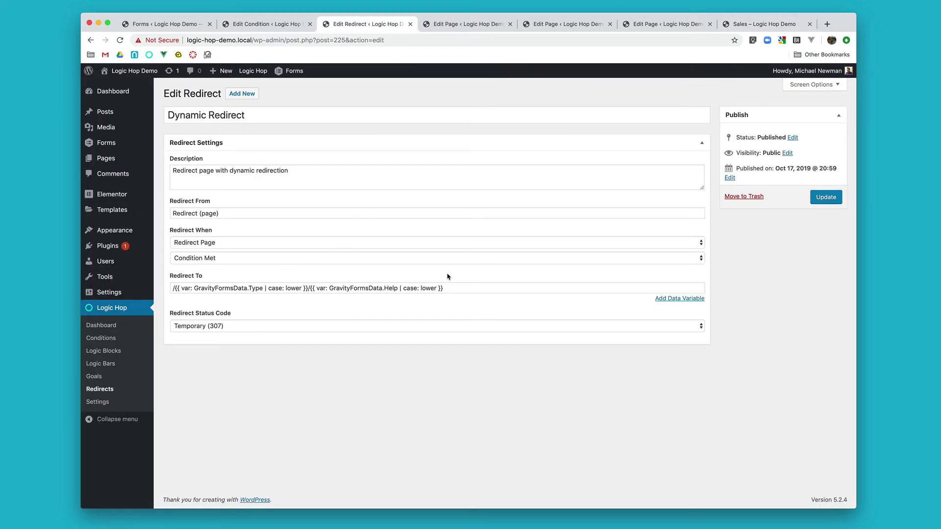
pyautogui.click(659, 298)
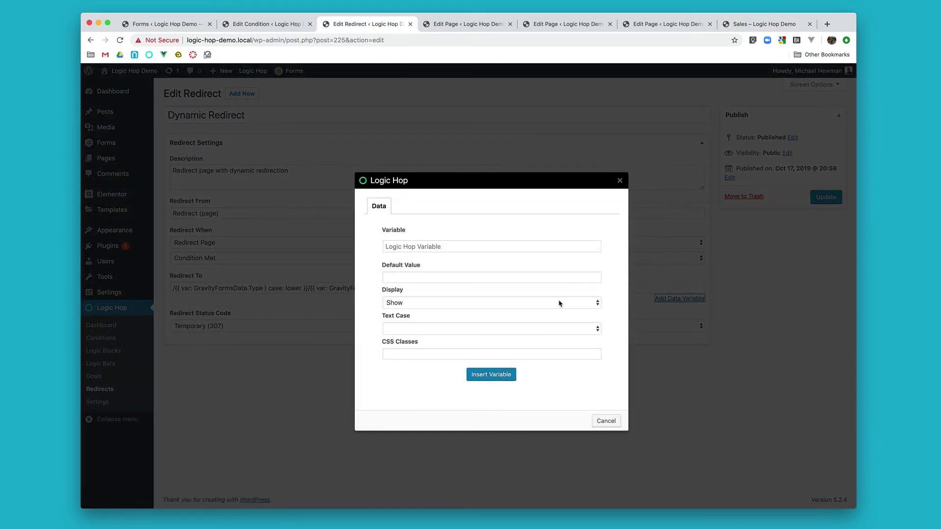
pyautogui.click(592, 248)
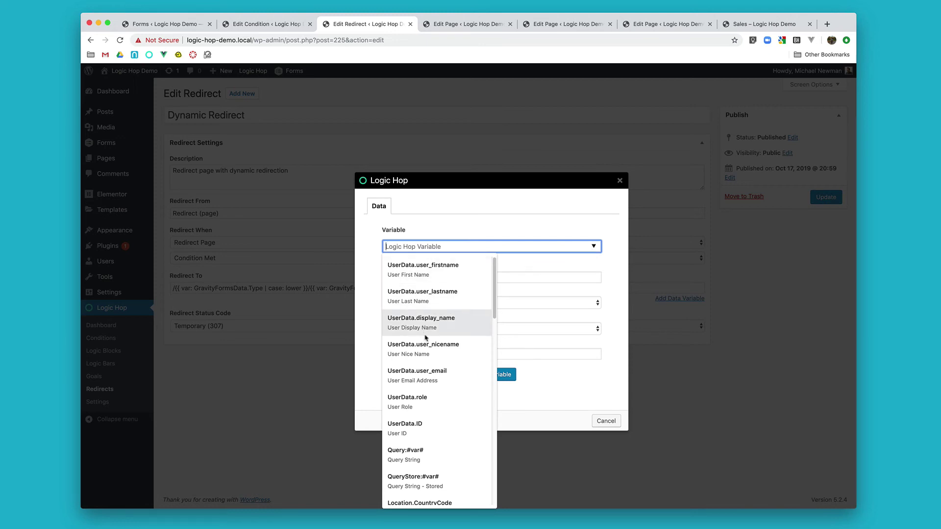
pyautogui.scroll(-2, 430, 387)
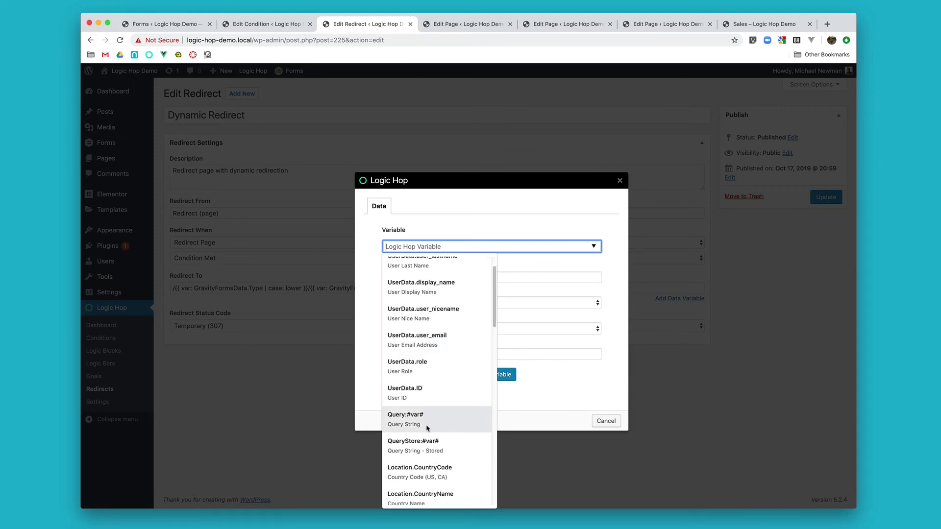
pyautogui.scroll(-2, 433, 423)
pyautogui.scroll(-2, 436, 414)
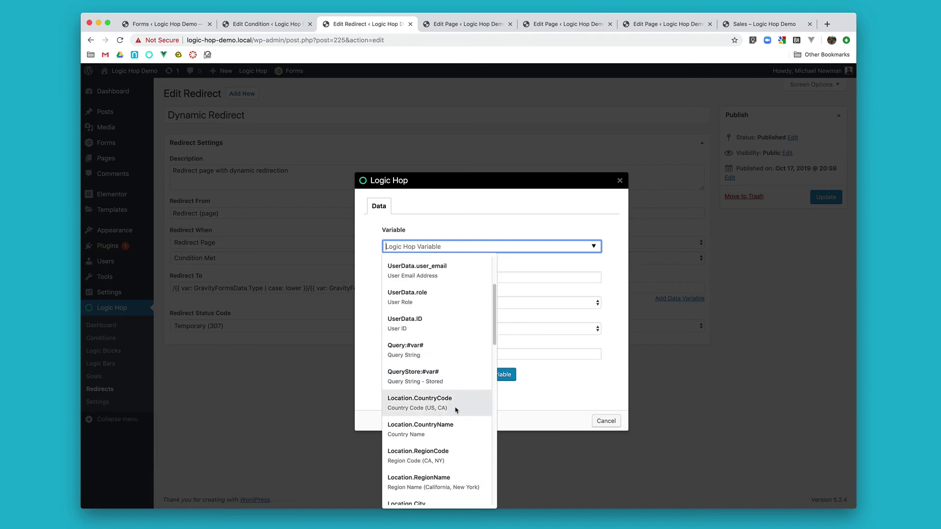
pyautogui.scroll(-2, 451, 409)
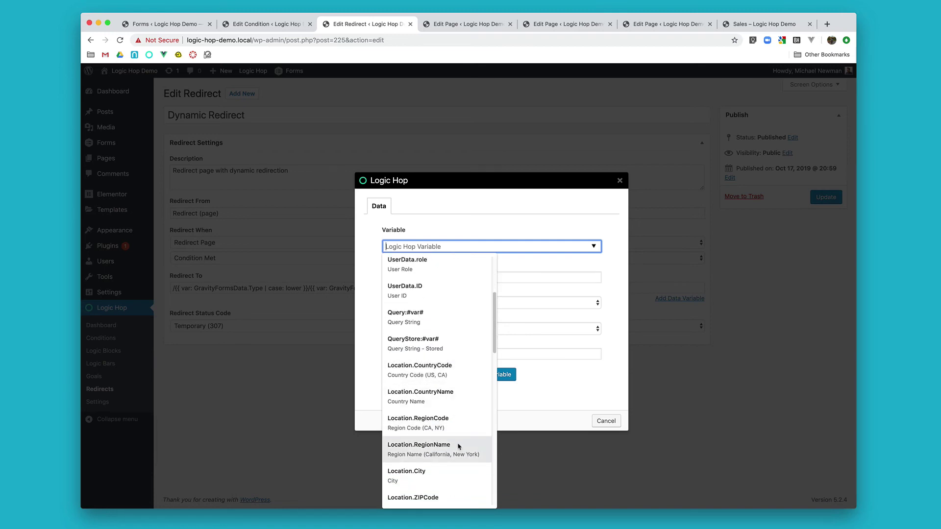
pyautogui.scroll(-10, 457, 431)
pyautogui.scroll(-15, 455, 431)
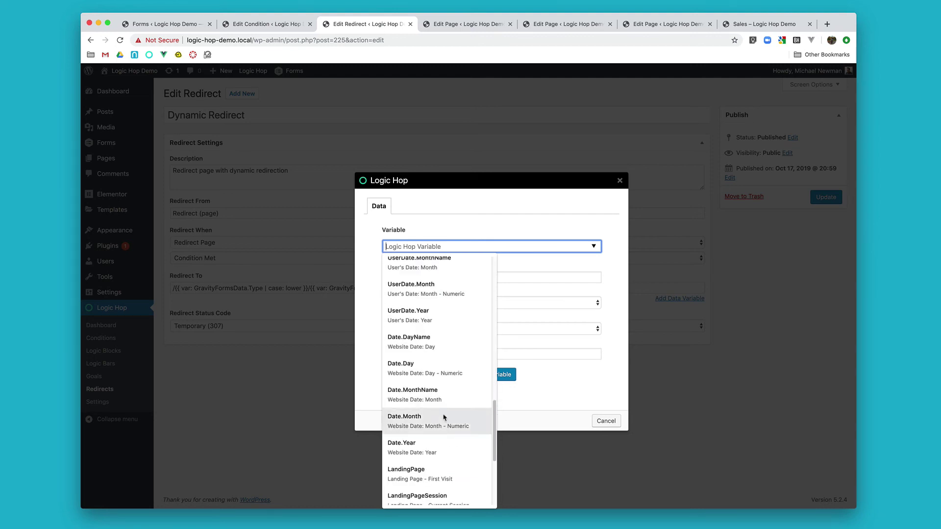
pyautogui.scroll(-3, 443, 418)
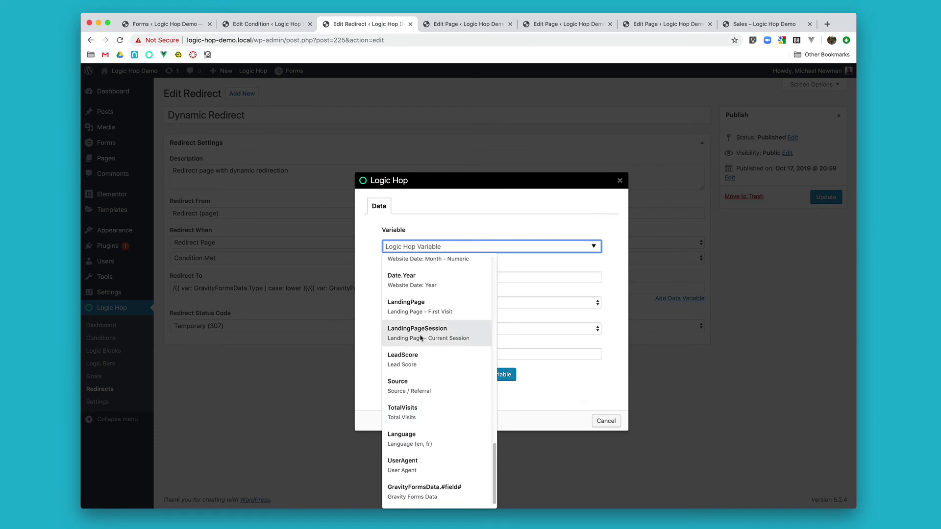
pyautogui.click(606, 421)
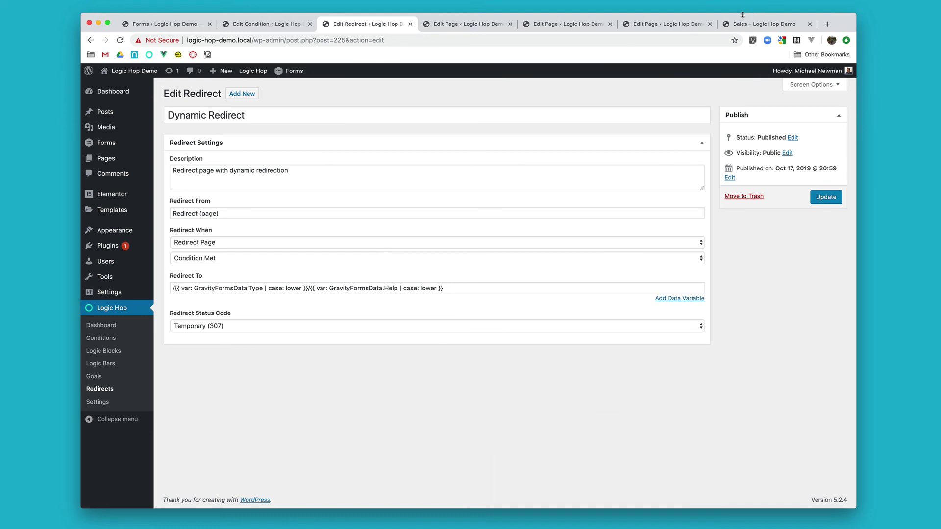